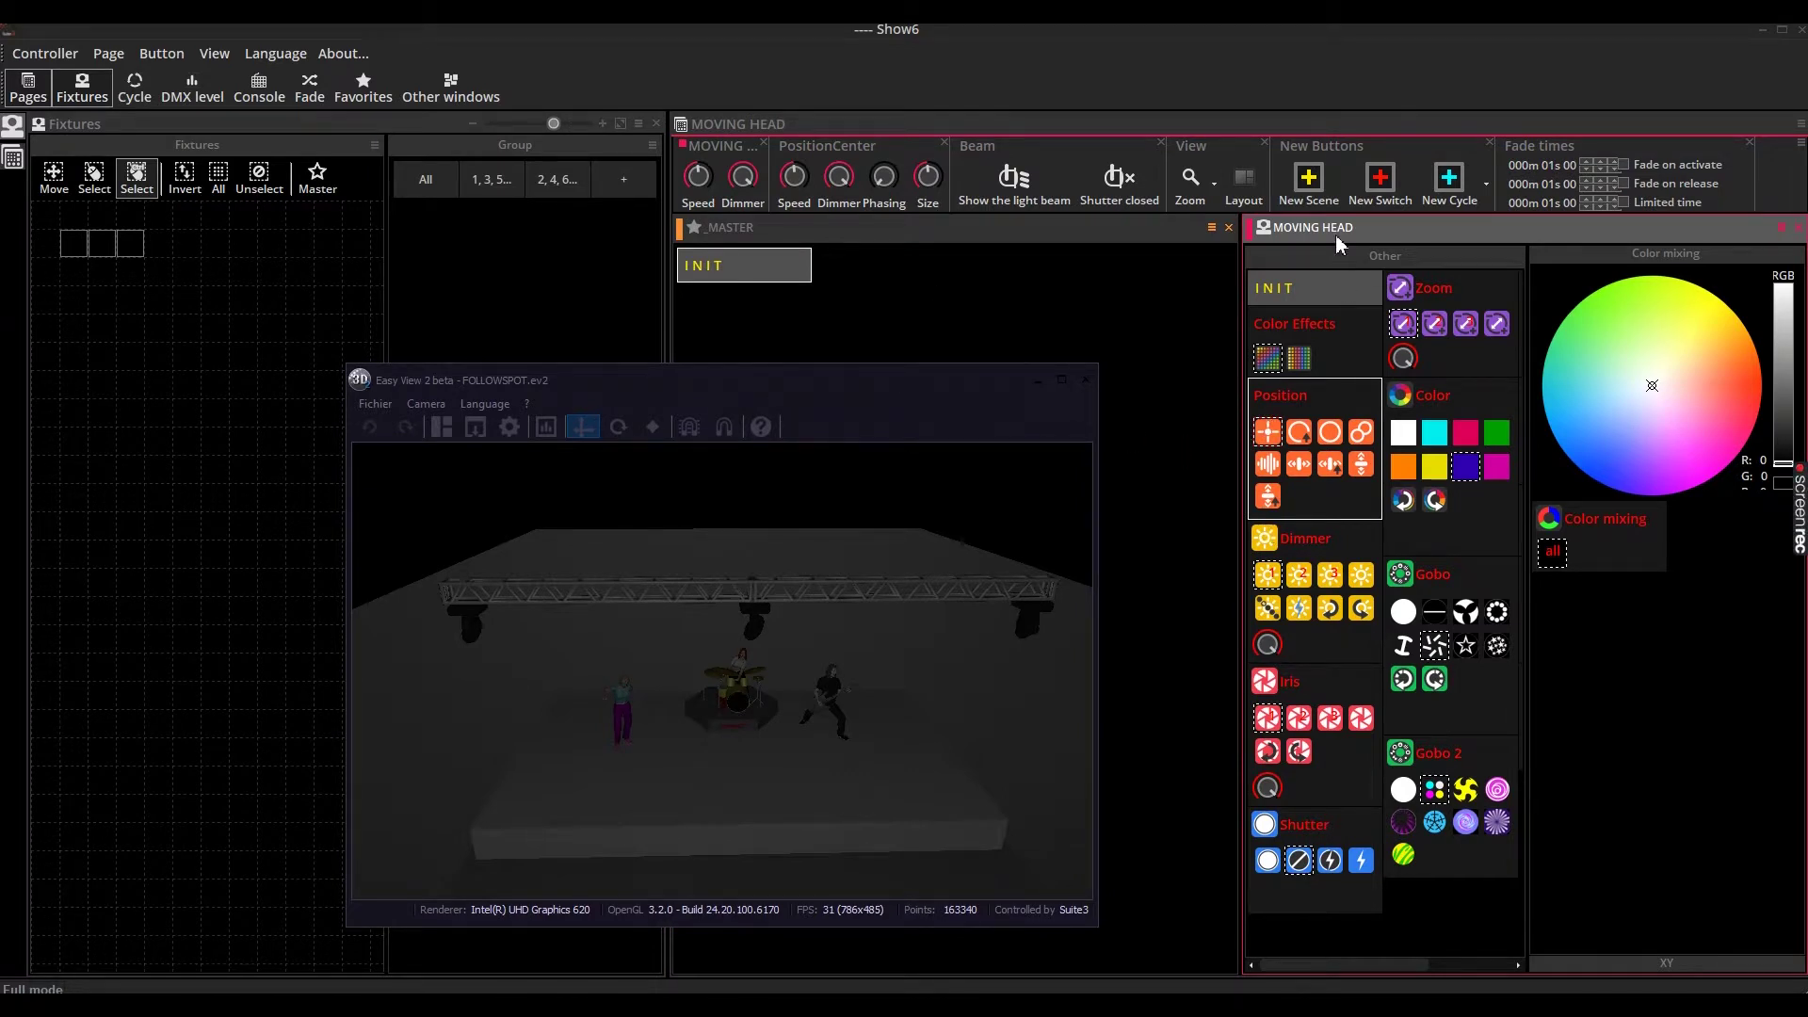
# Create an empty switch named Followspot on the MOVING HEAD page and open it for editing
pyautogui.click(1380, 181)
pyautogui.moveTo(907, 372); pyautogui.dragTo(555, 386)
pyautogui.click(786, 466)
pyautogui.write('Followspot')
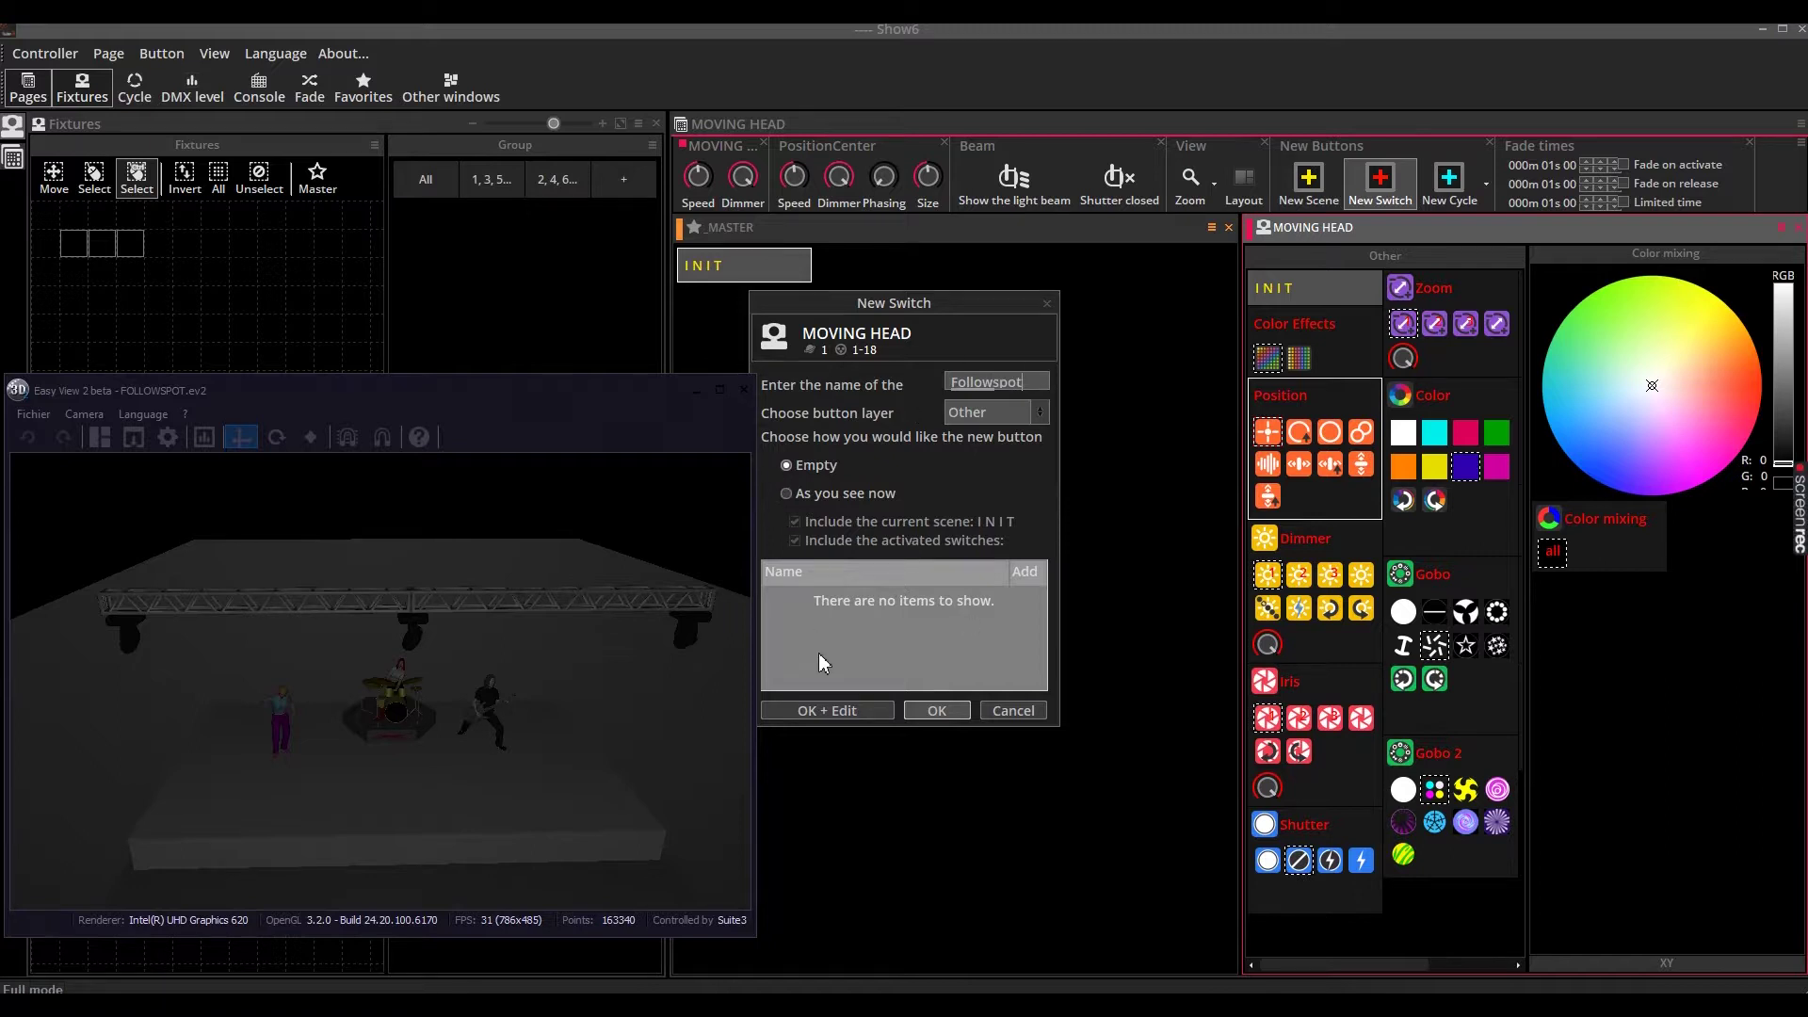
pyautogui.click(835, 710)
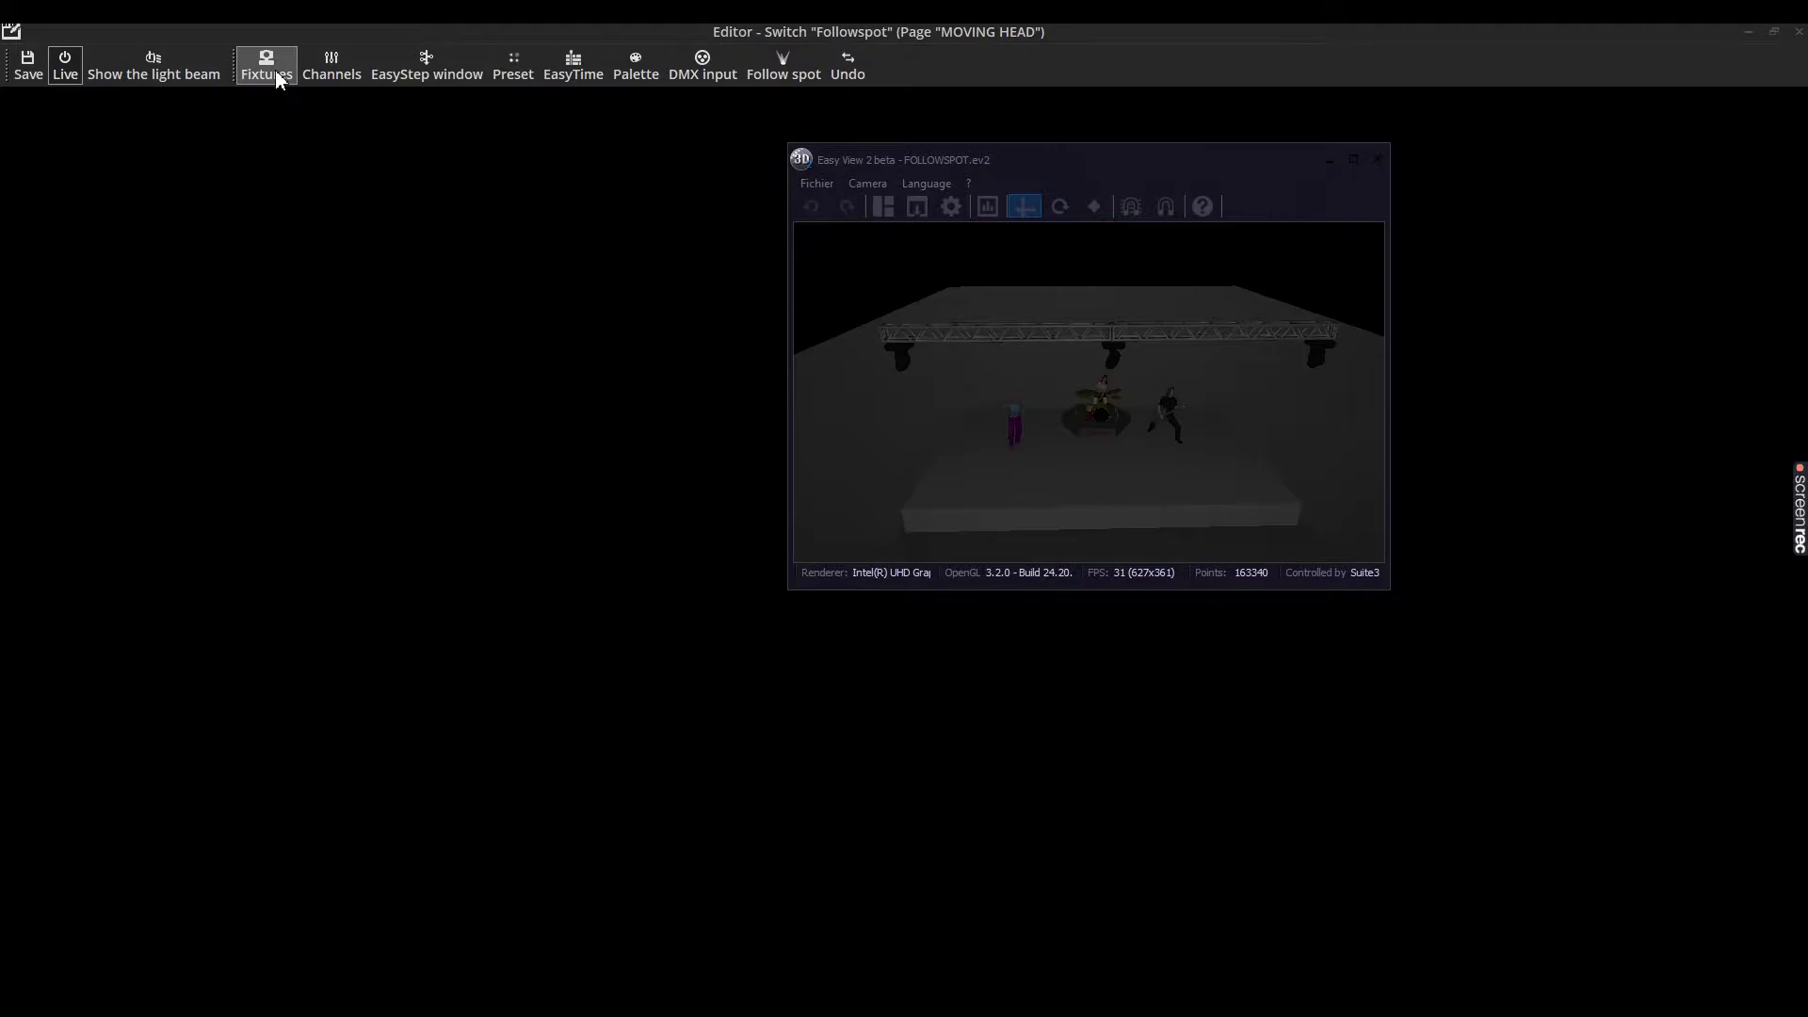
# Display the Fixtures, Preset and Follow spot windows in the switch editor
pyautogui.click(277, 73)
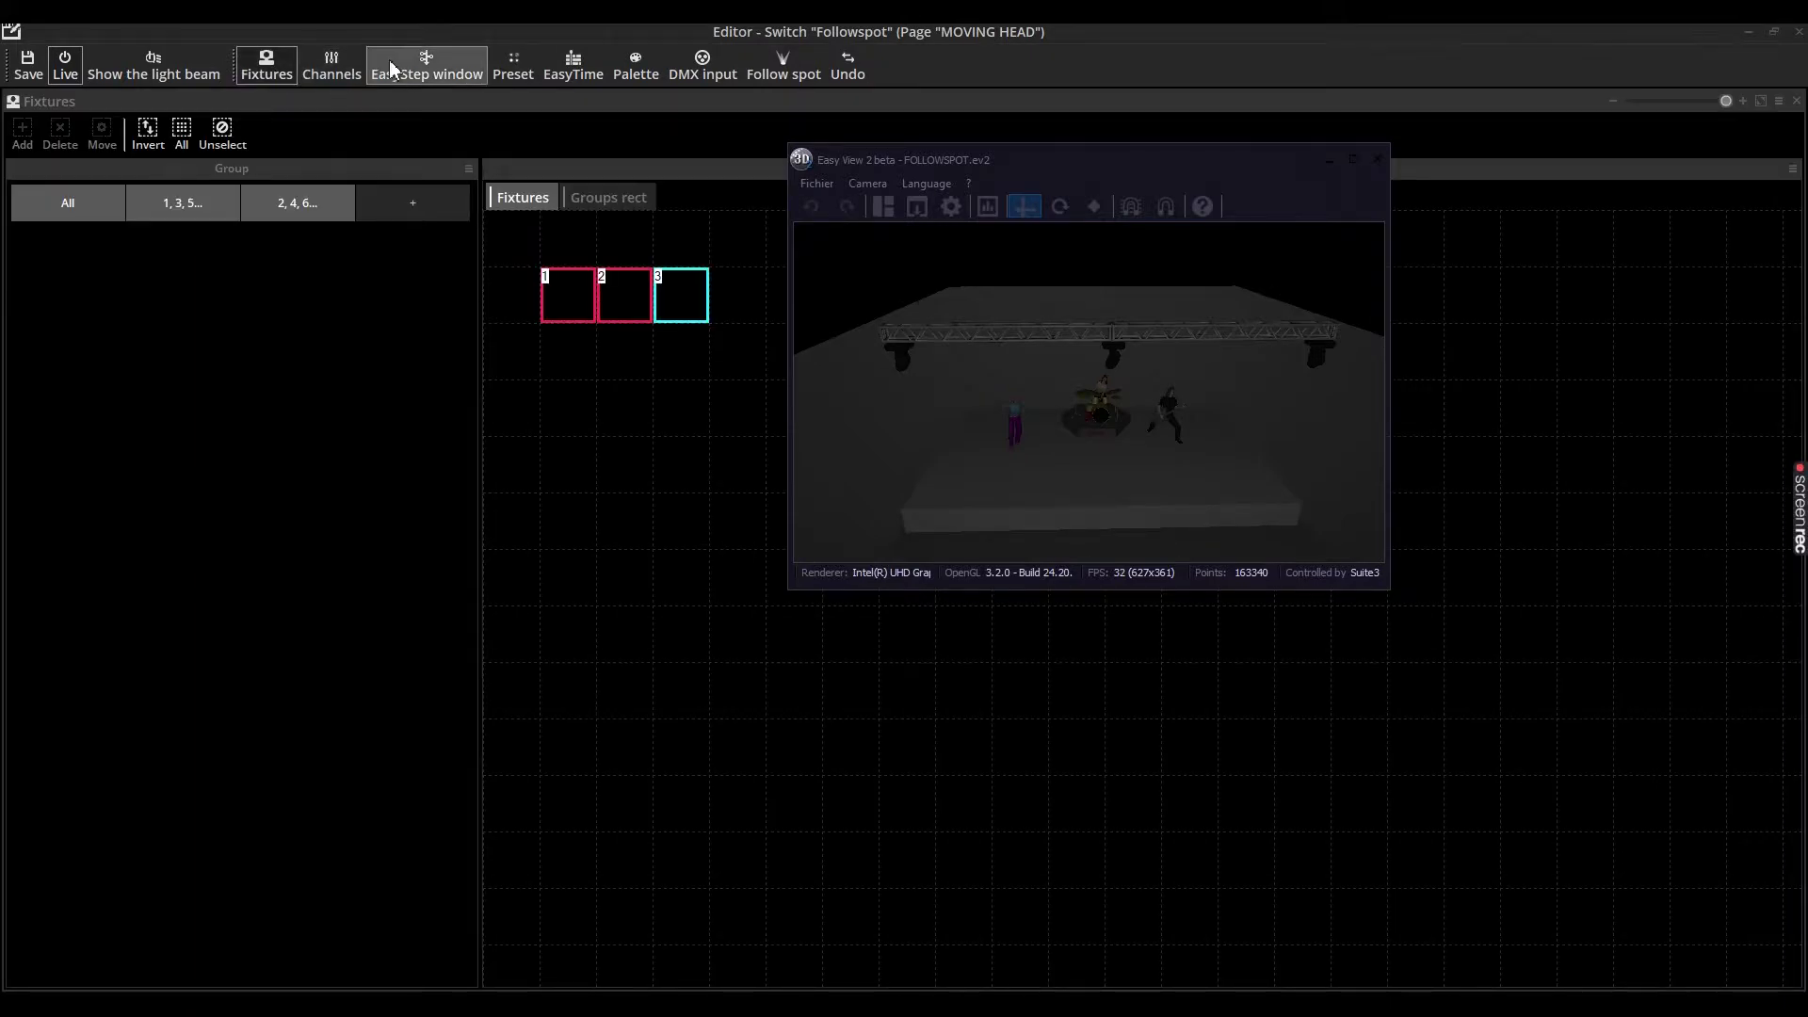
pyautogui.click(513, 70)
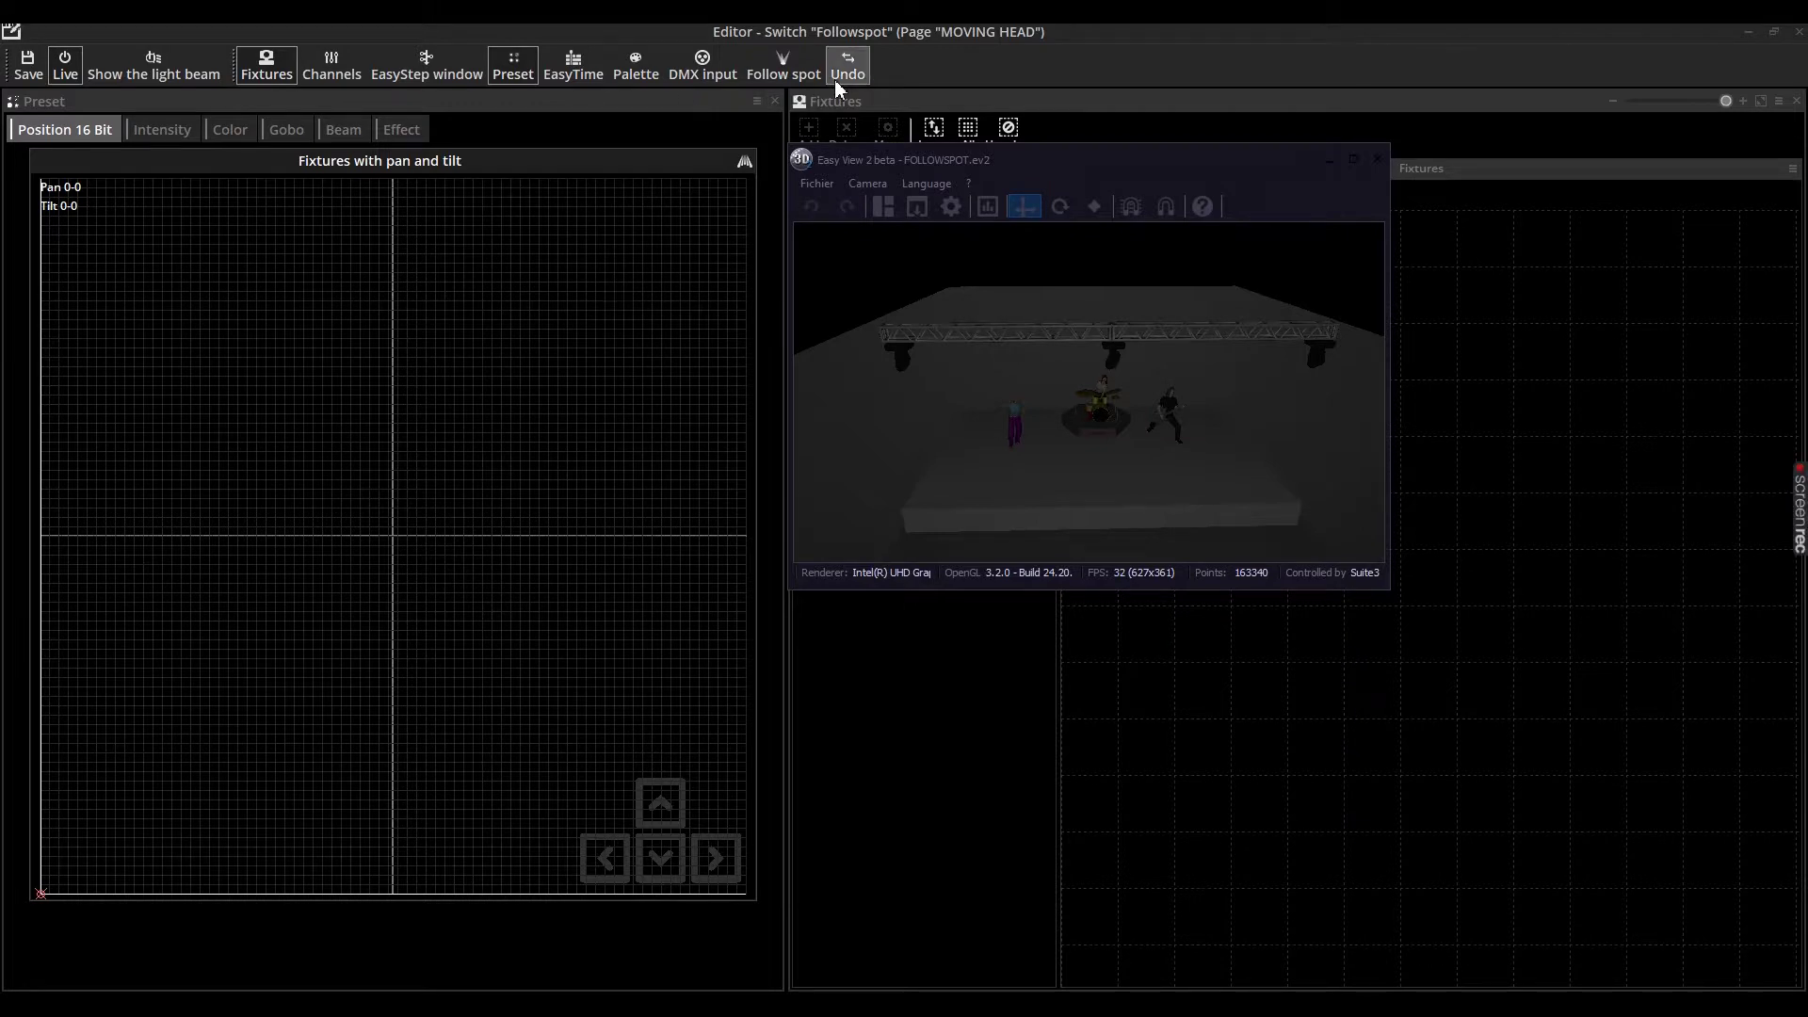
pyautogui.click(783, 68)
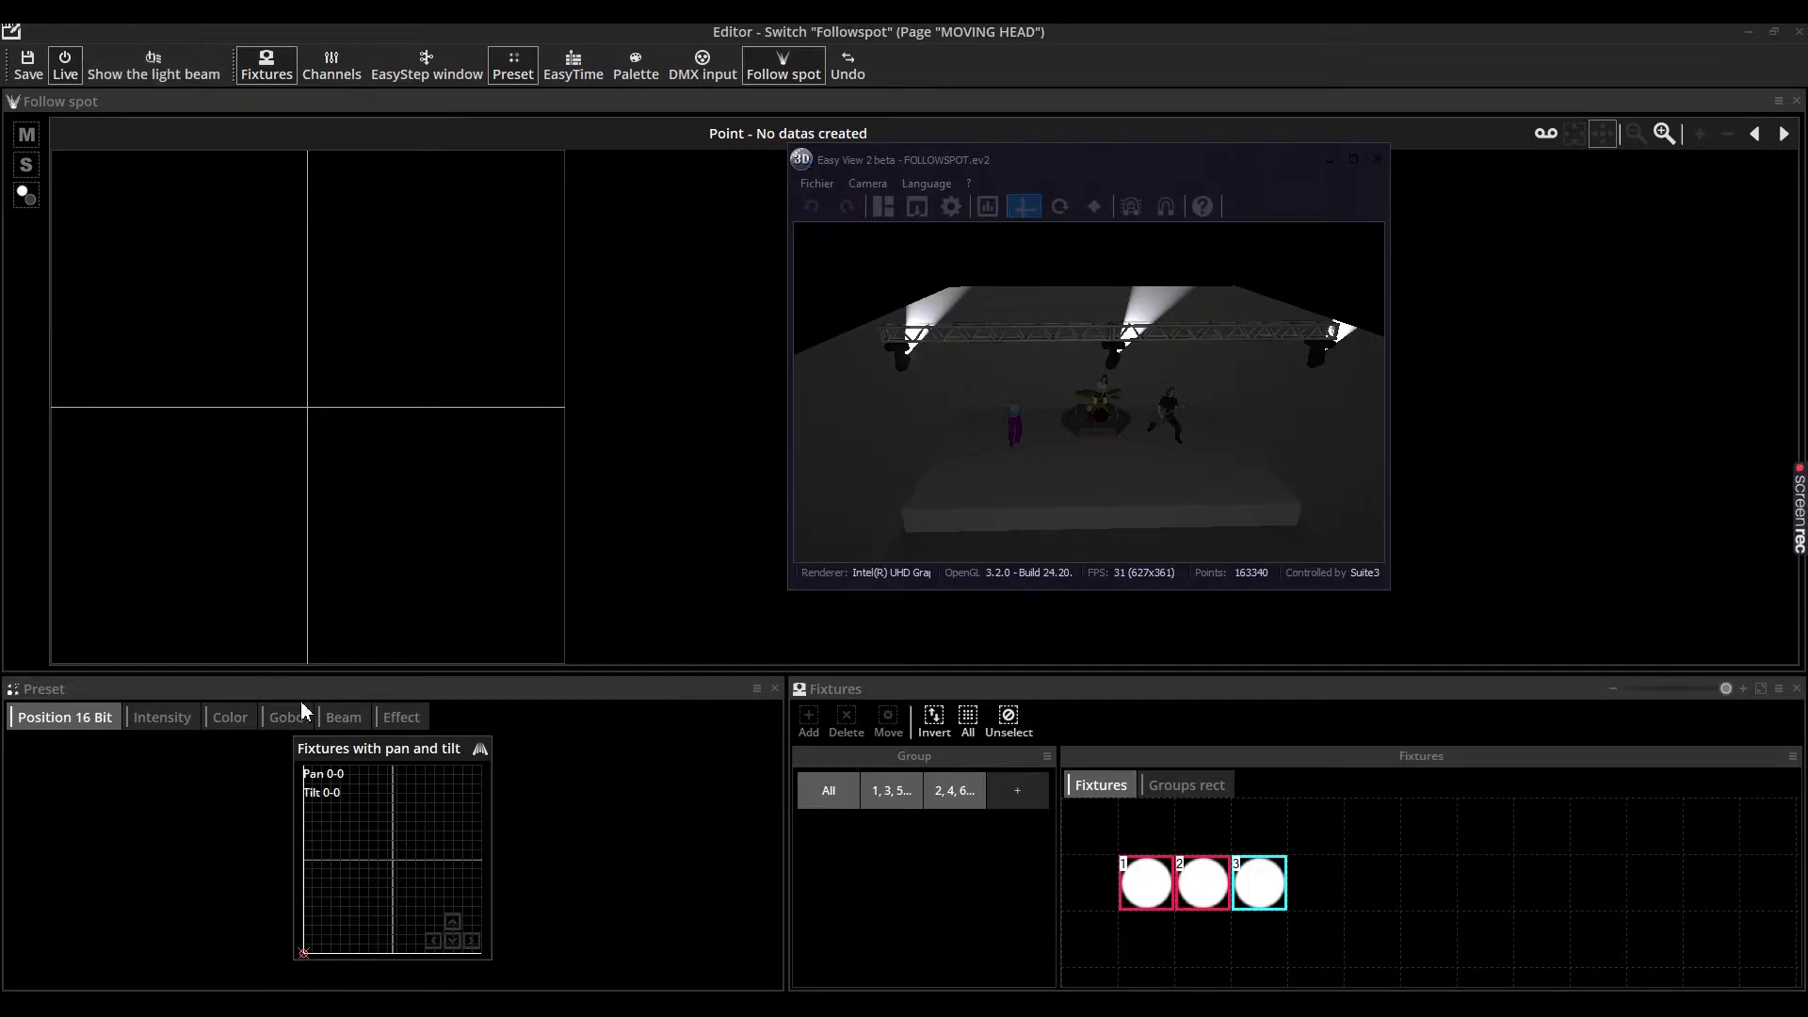
# Narrow the iris of all three moving heads to a tight beam and clear the fixture selection
pyautogui.click(344, 717)
pyautogui.moveTo(73, 802); pyautogui.dragTo(83, 904)
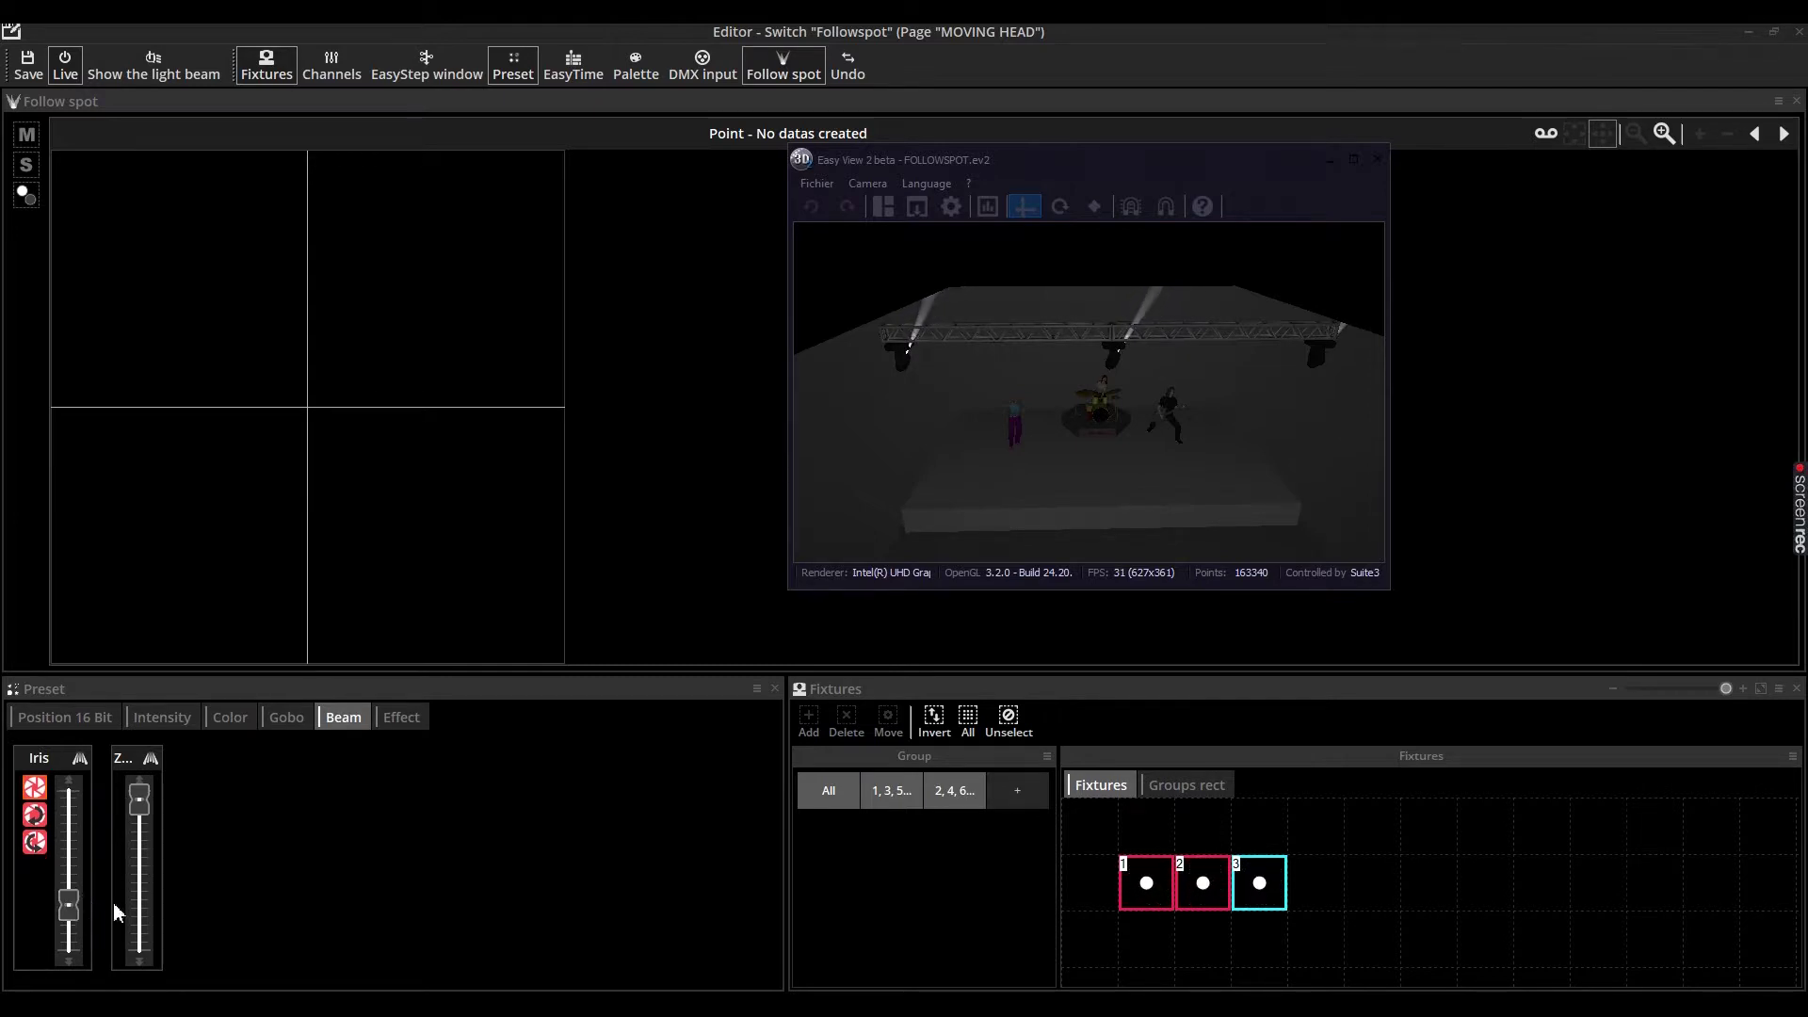
pyautogui.moveTo(68, 906); pyautogui.dragTo(65, 936)
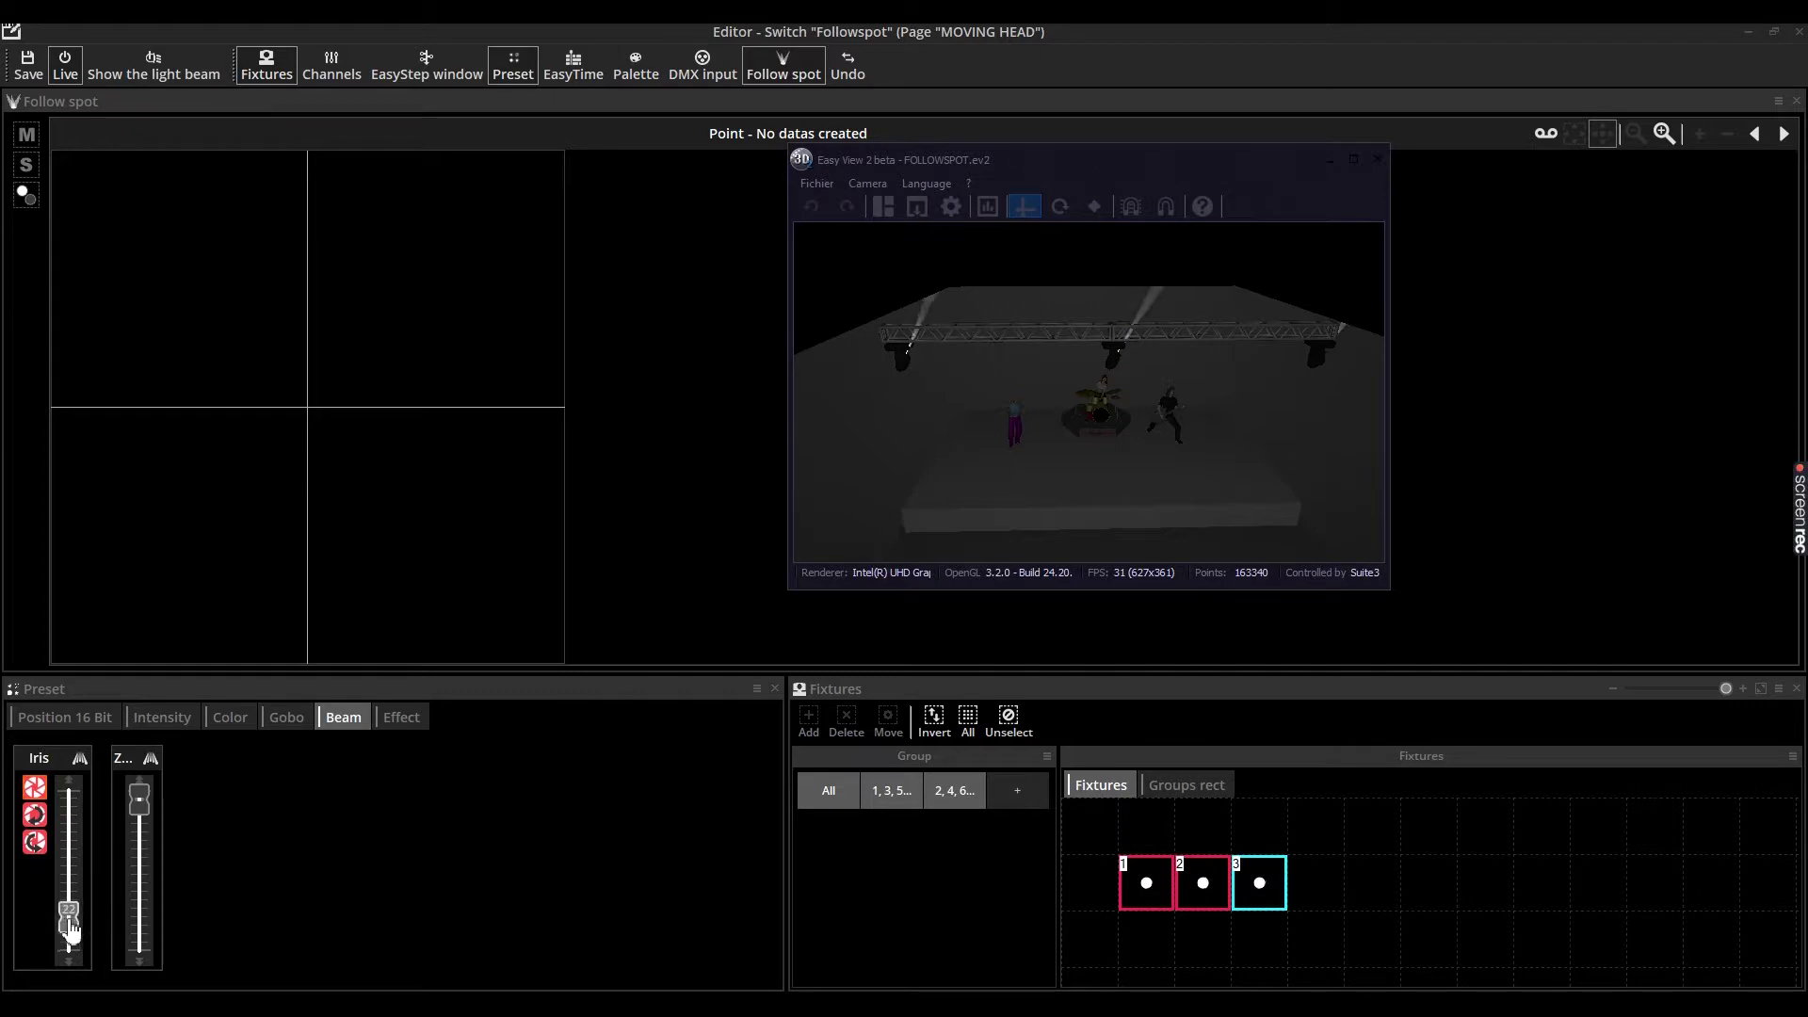
pyautogui.click(753, 608)
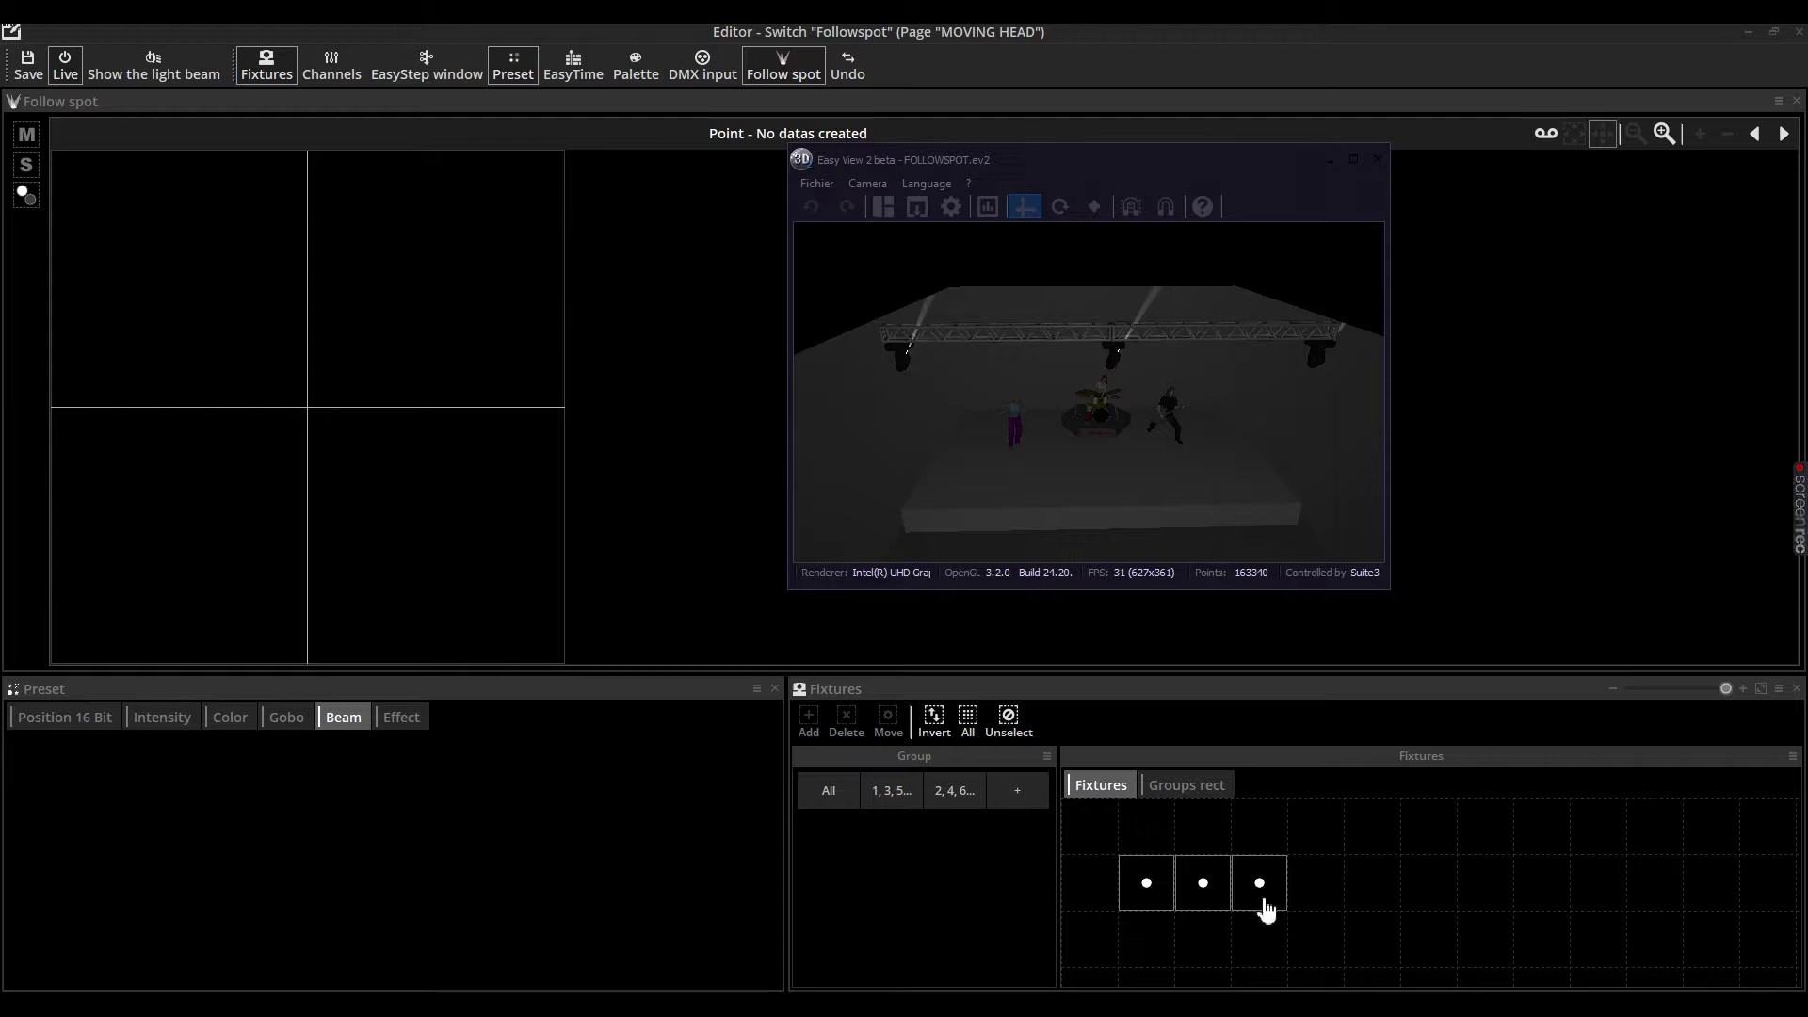
pyautogui.click(1446, 924)
# Record the first follow spot point by aiming the fixtures individually at the stage's front corner, and add a second point
pyautogui.click(1540, 137)
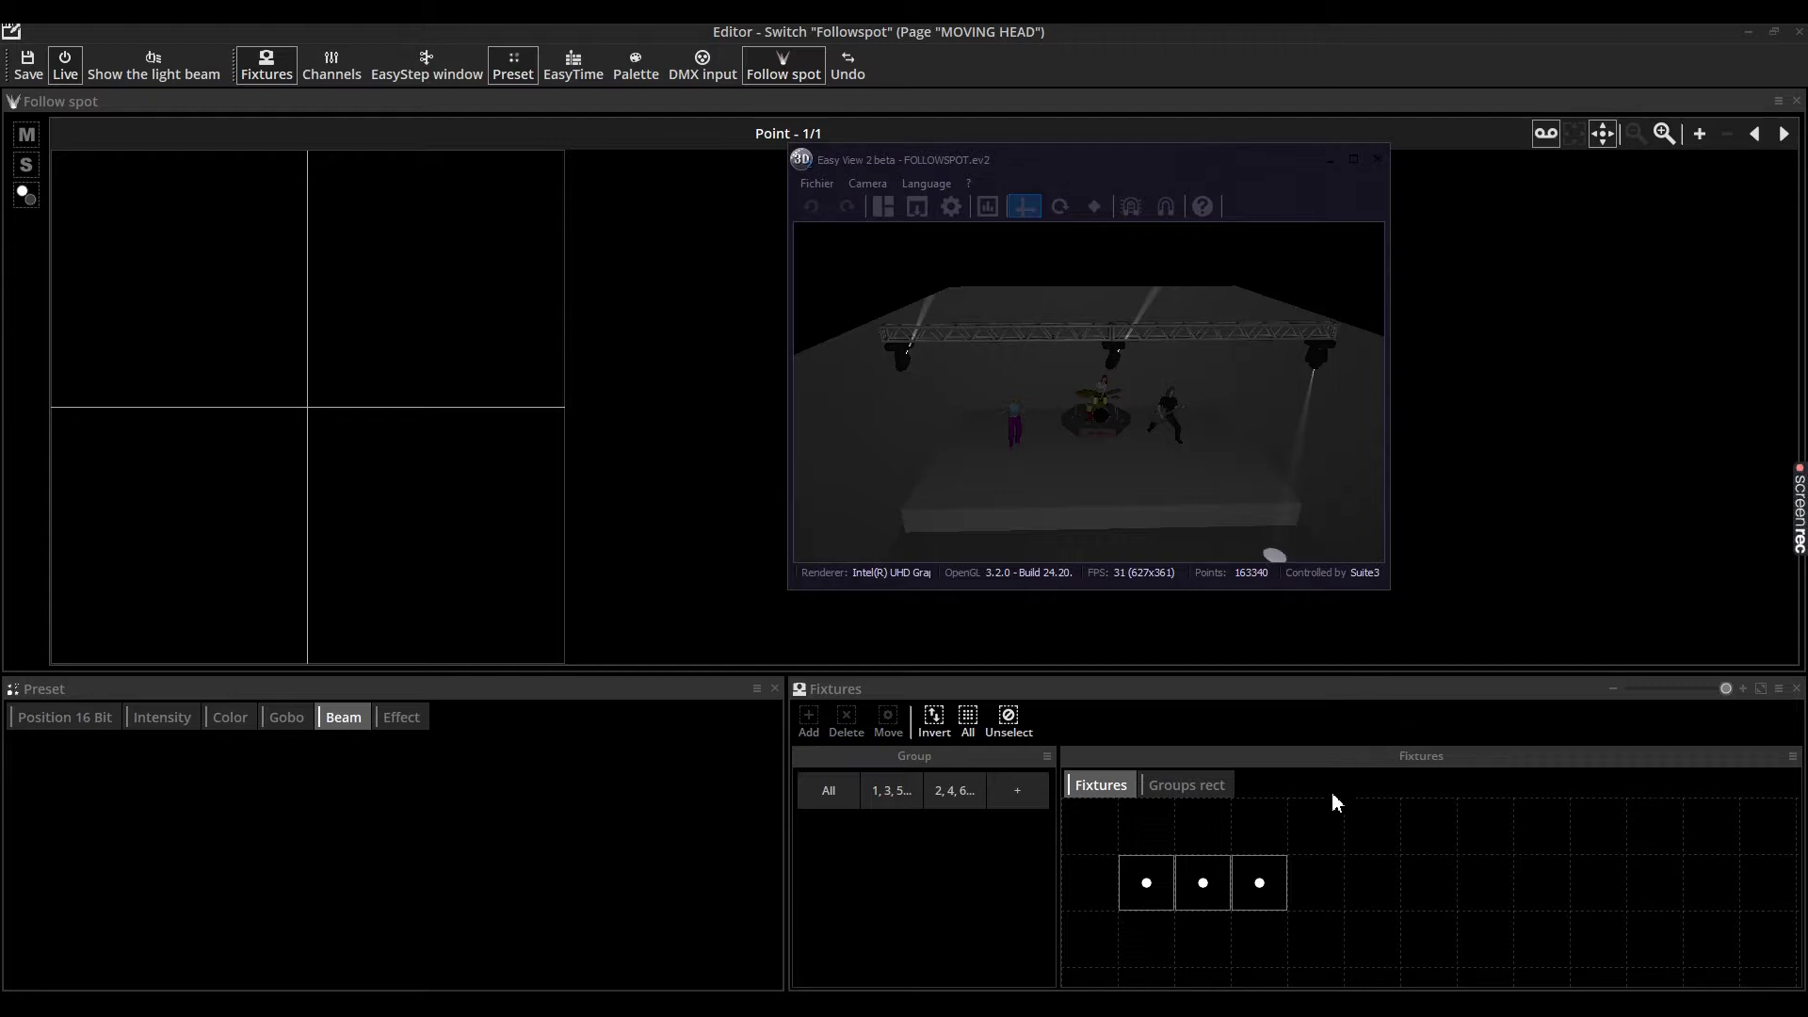
pyautogui.click(1202, 882)
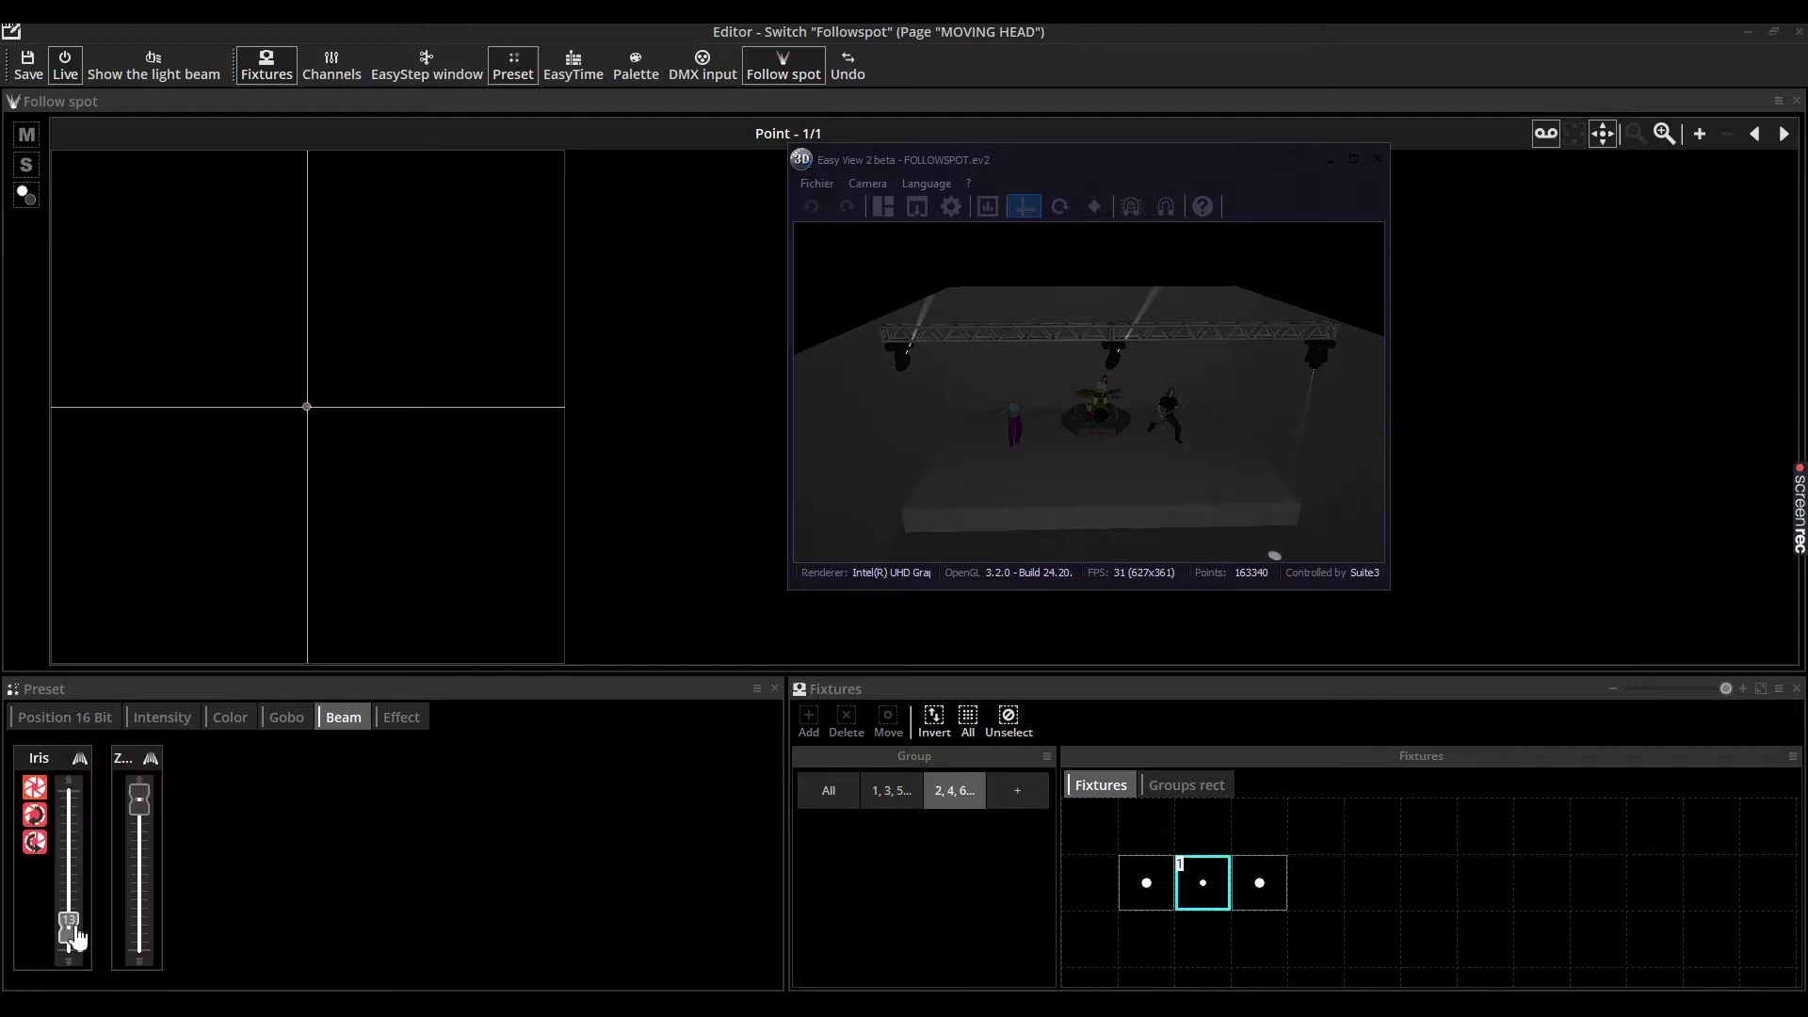
pyautogui.click(72, 717)
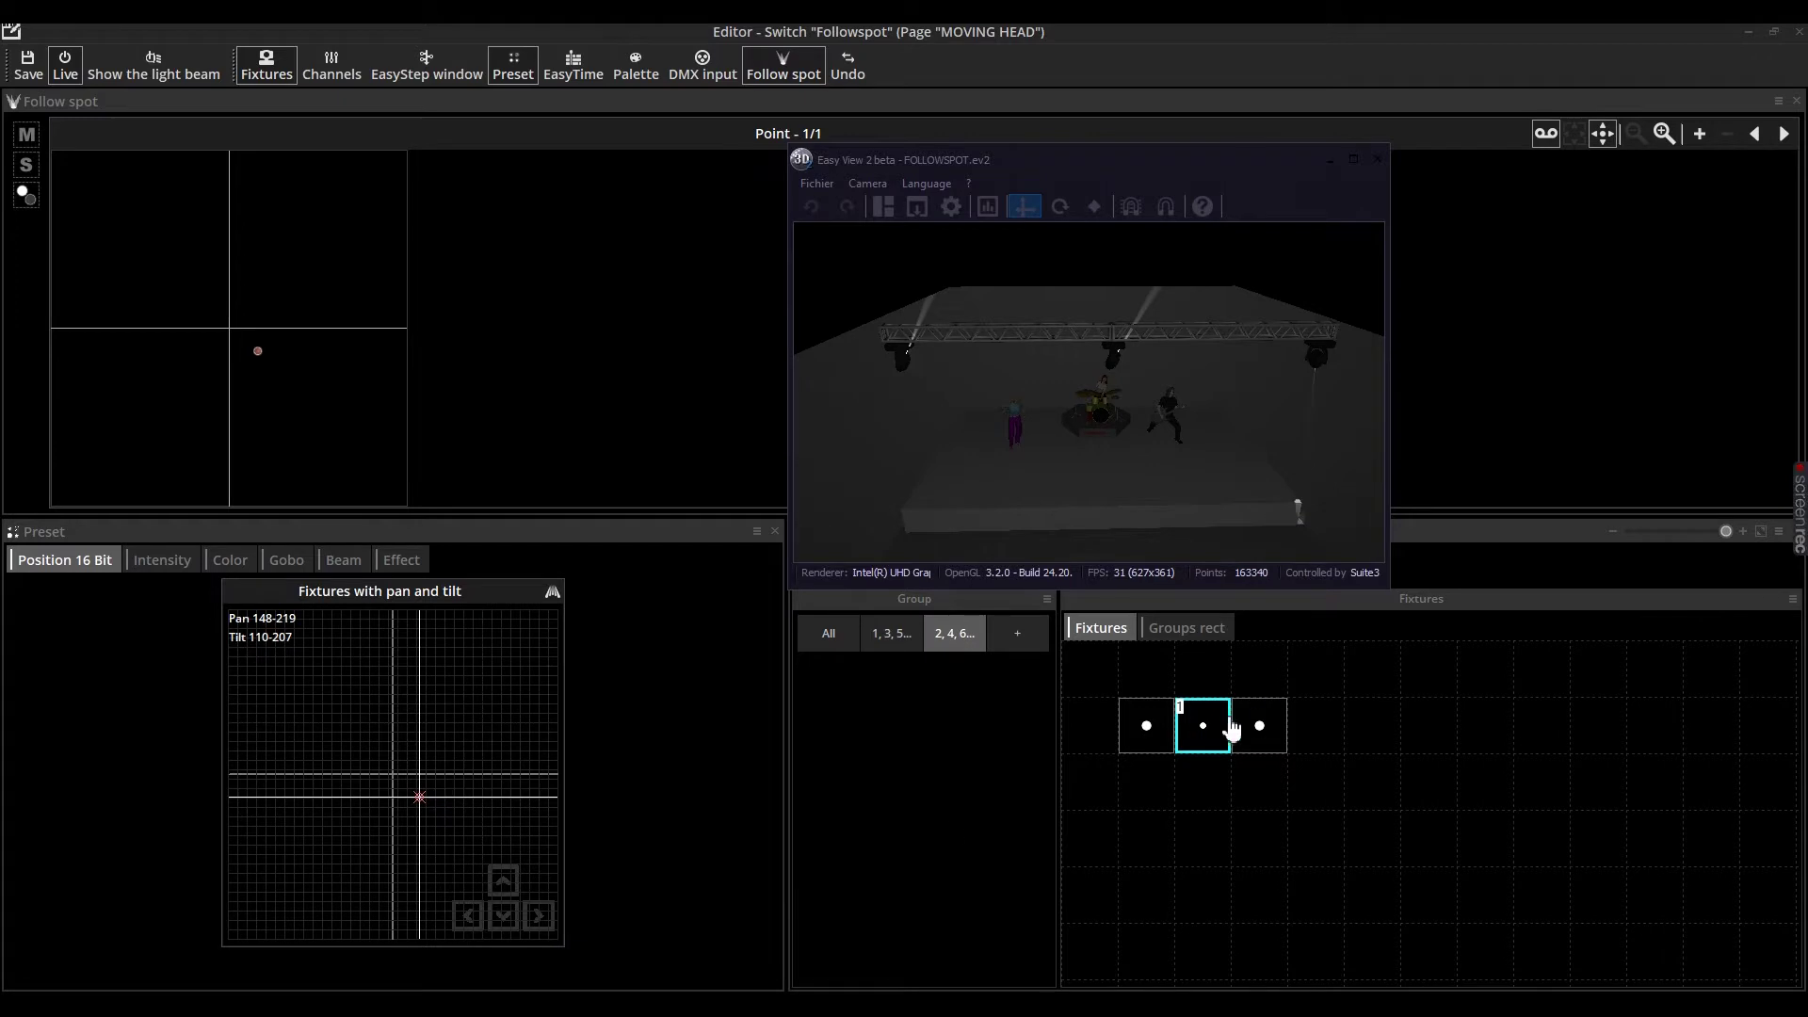
pyautogui.click(1146, 739)
pyautogui.moveTo(229, 939); pyautogui.dragTo(443, 847)
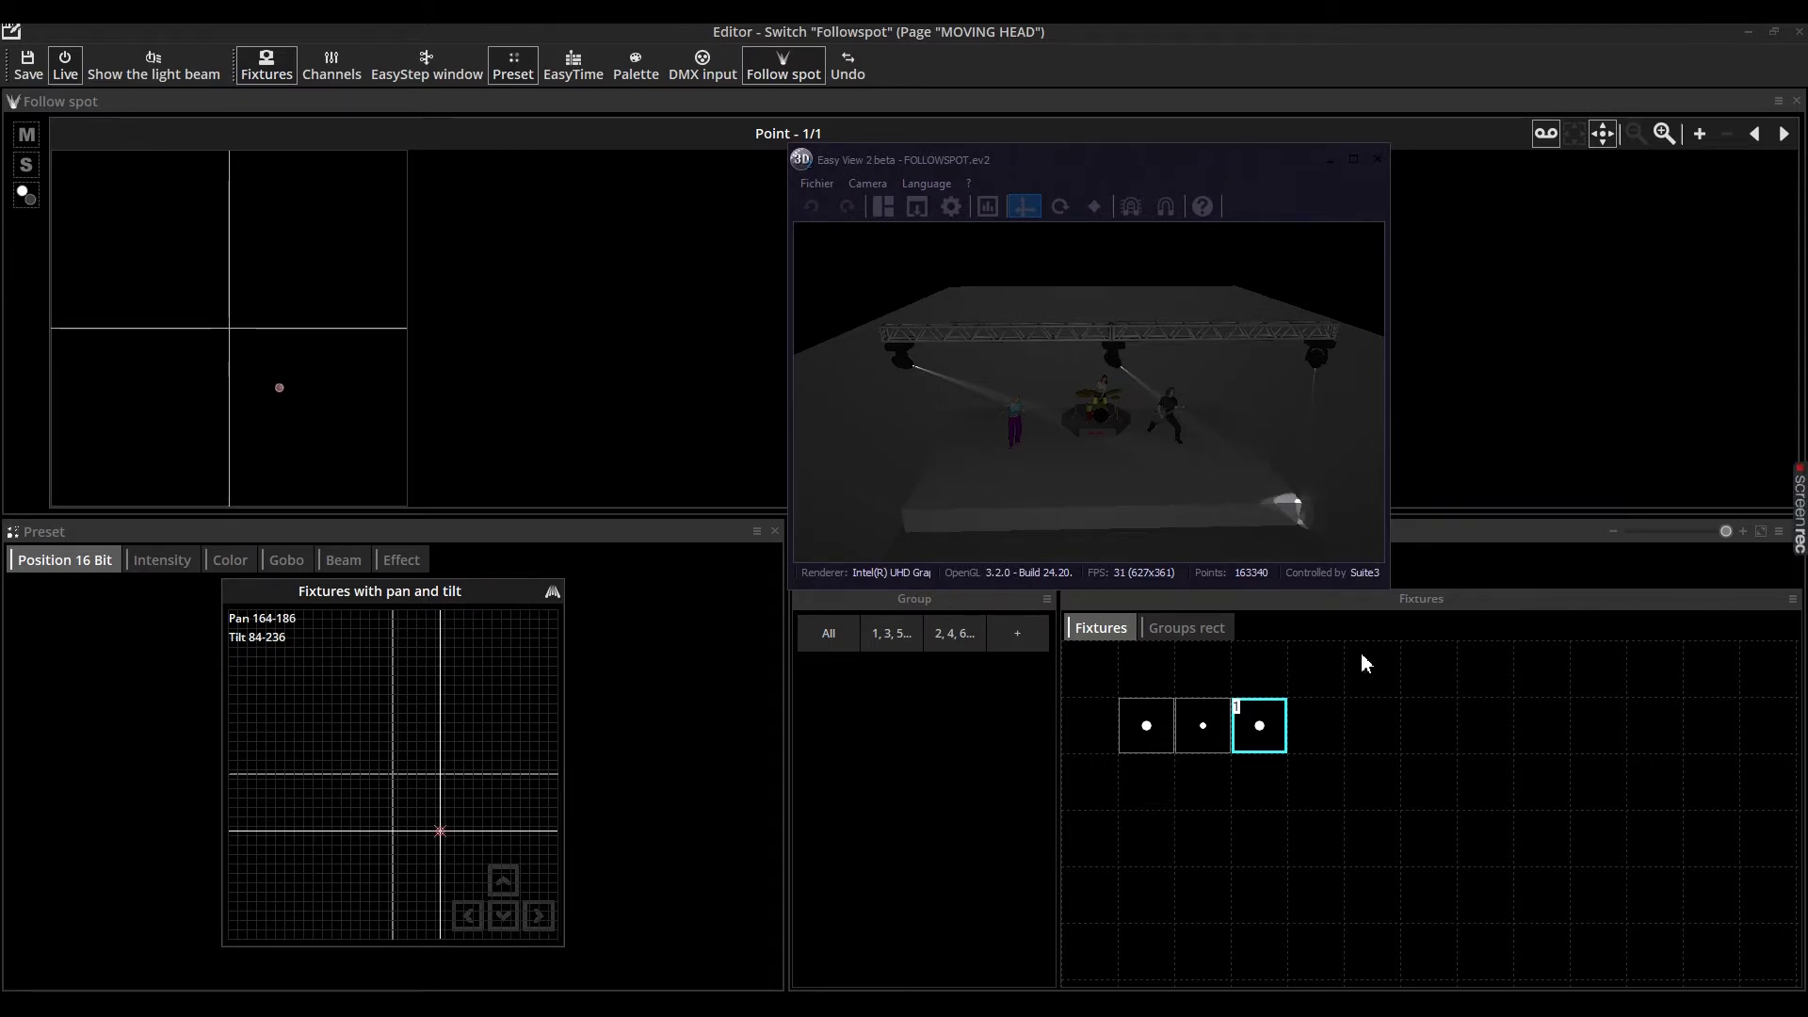
pyautogui.click(1700, 134)
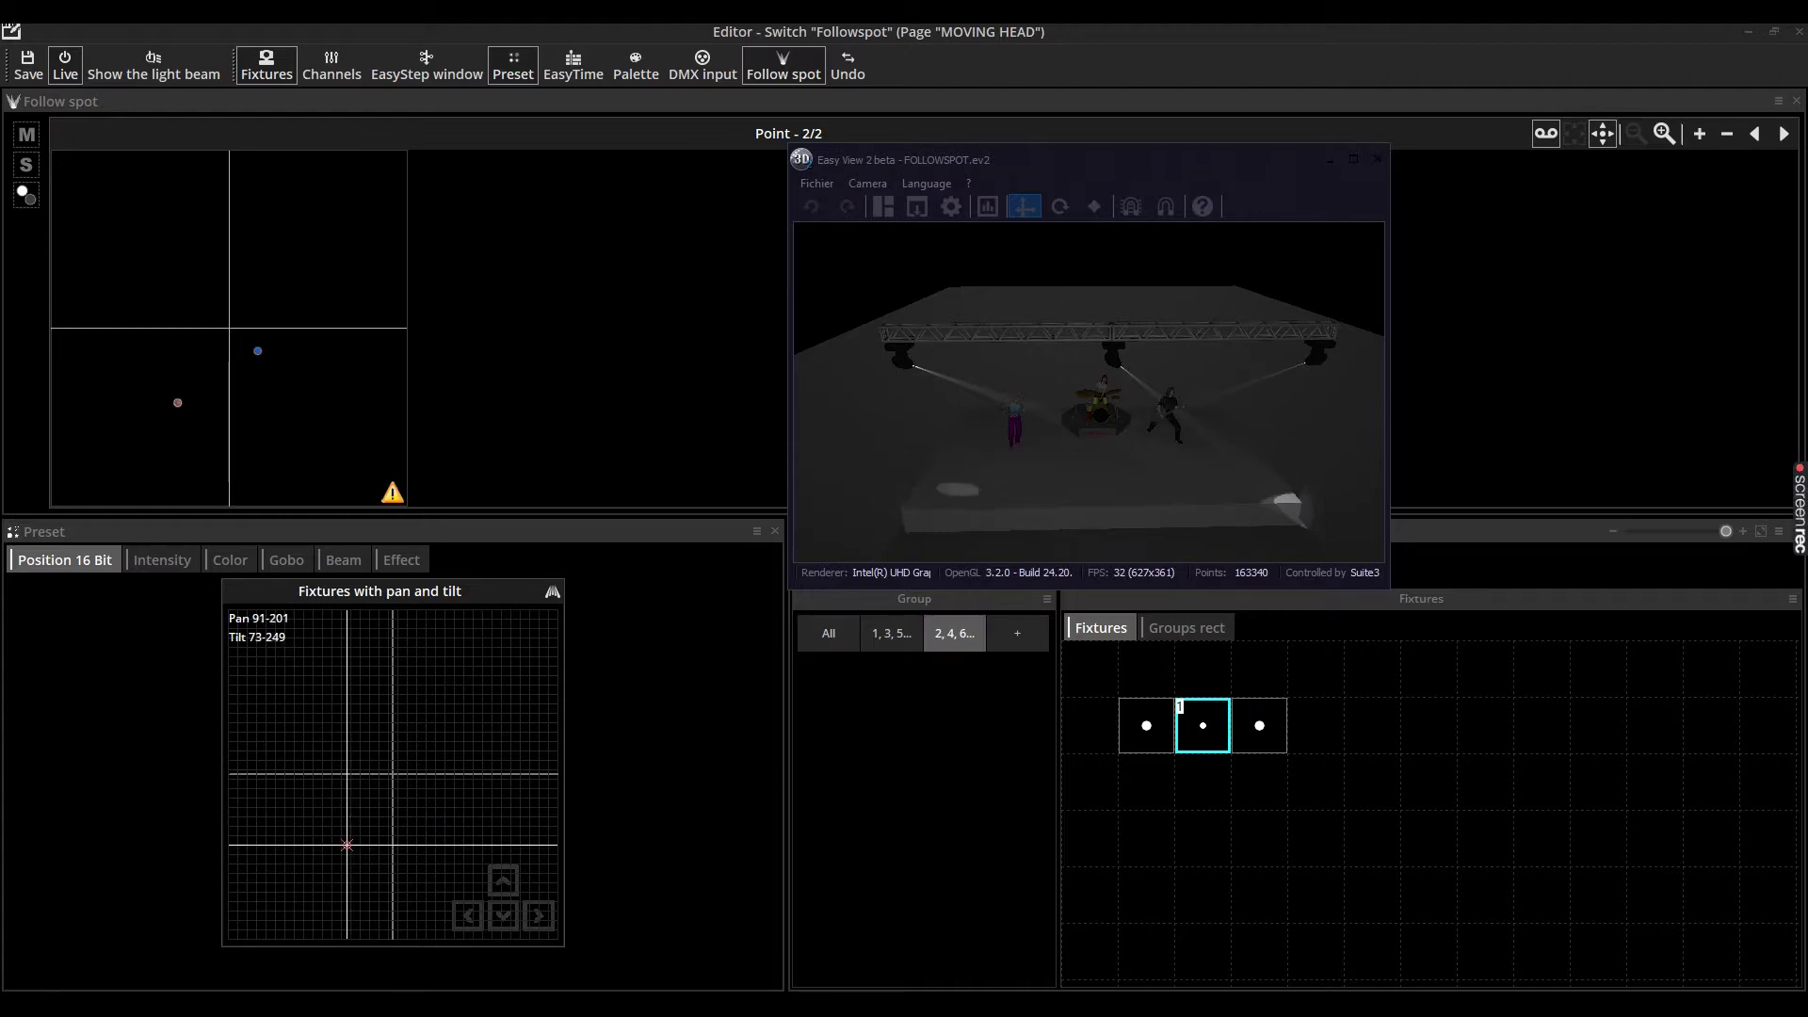
pyautogui.click(954, 632)
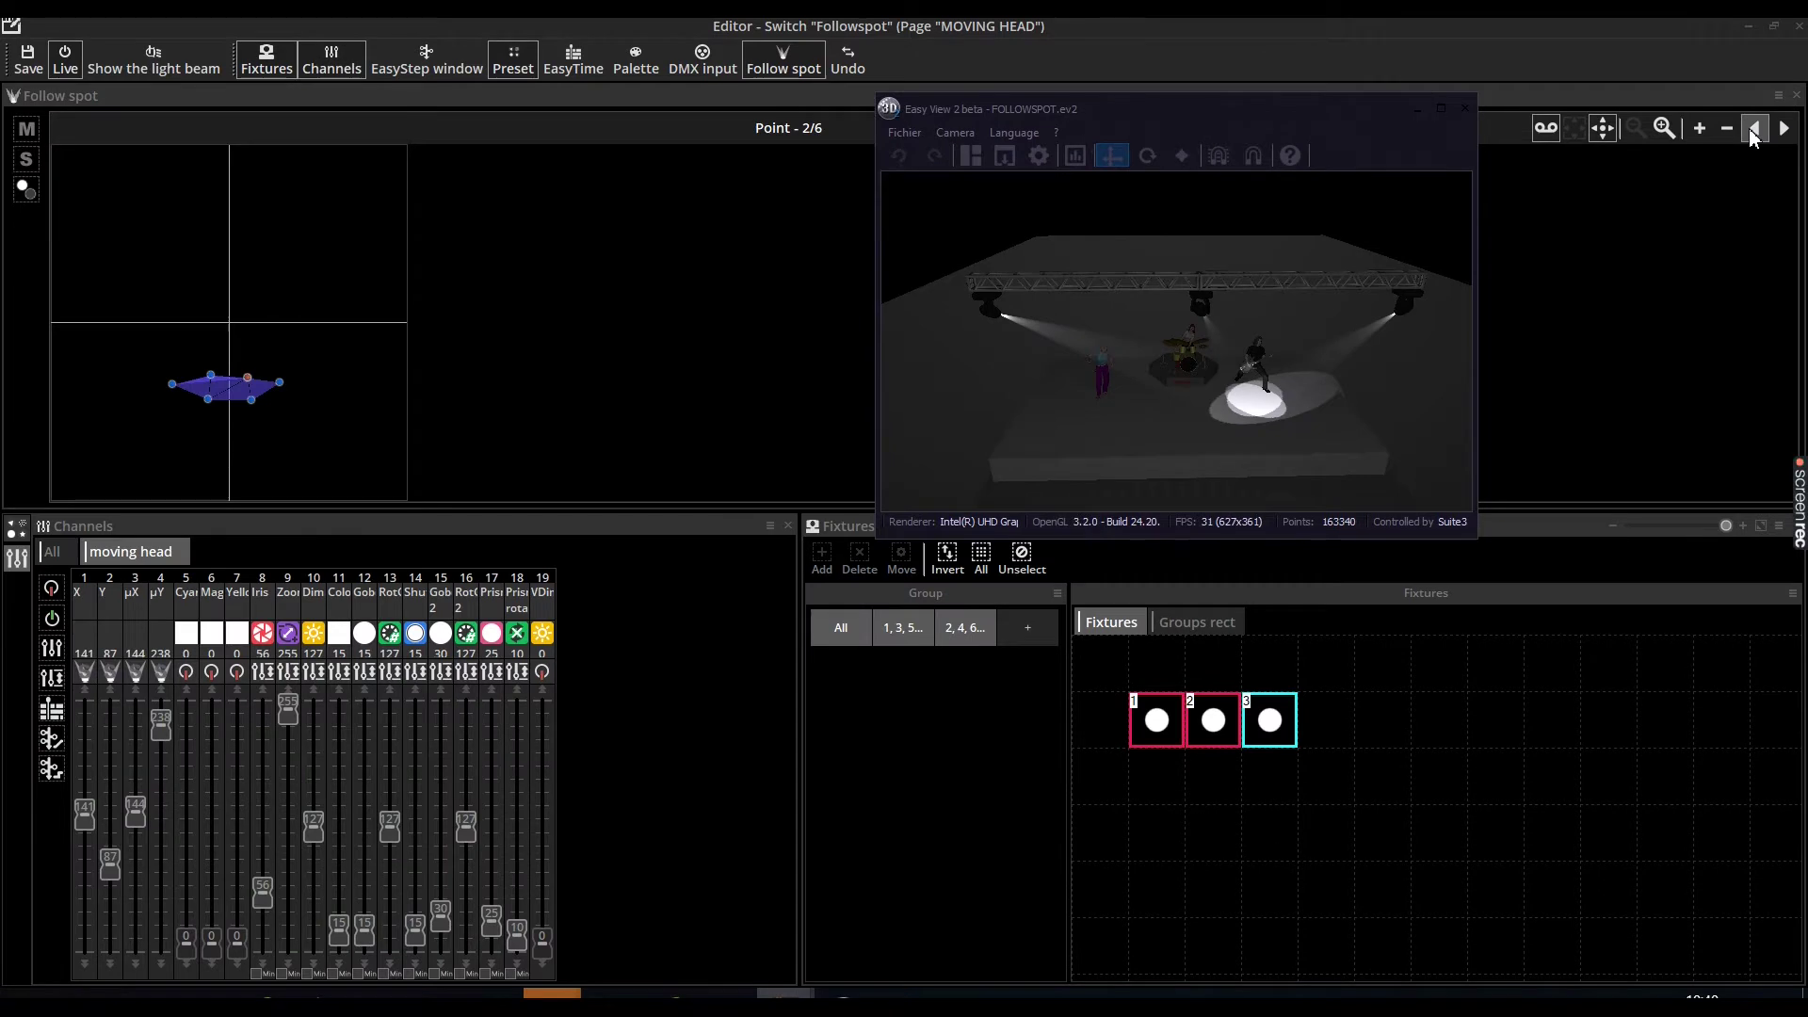
# Step through the six recorded follow spot points to check where the beams land on the stage
pyautogui.click(1776, 129)
pyautogui.click(1776, 130)
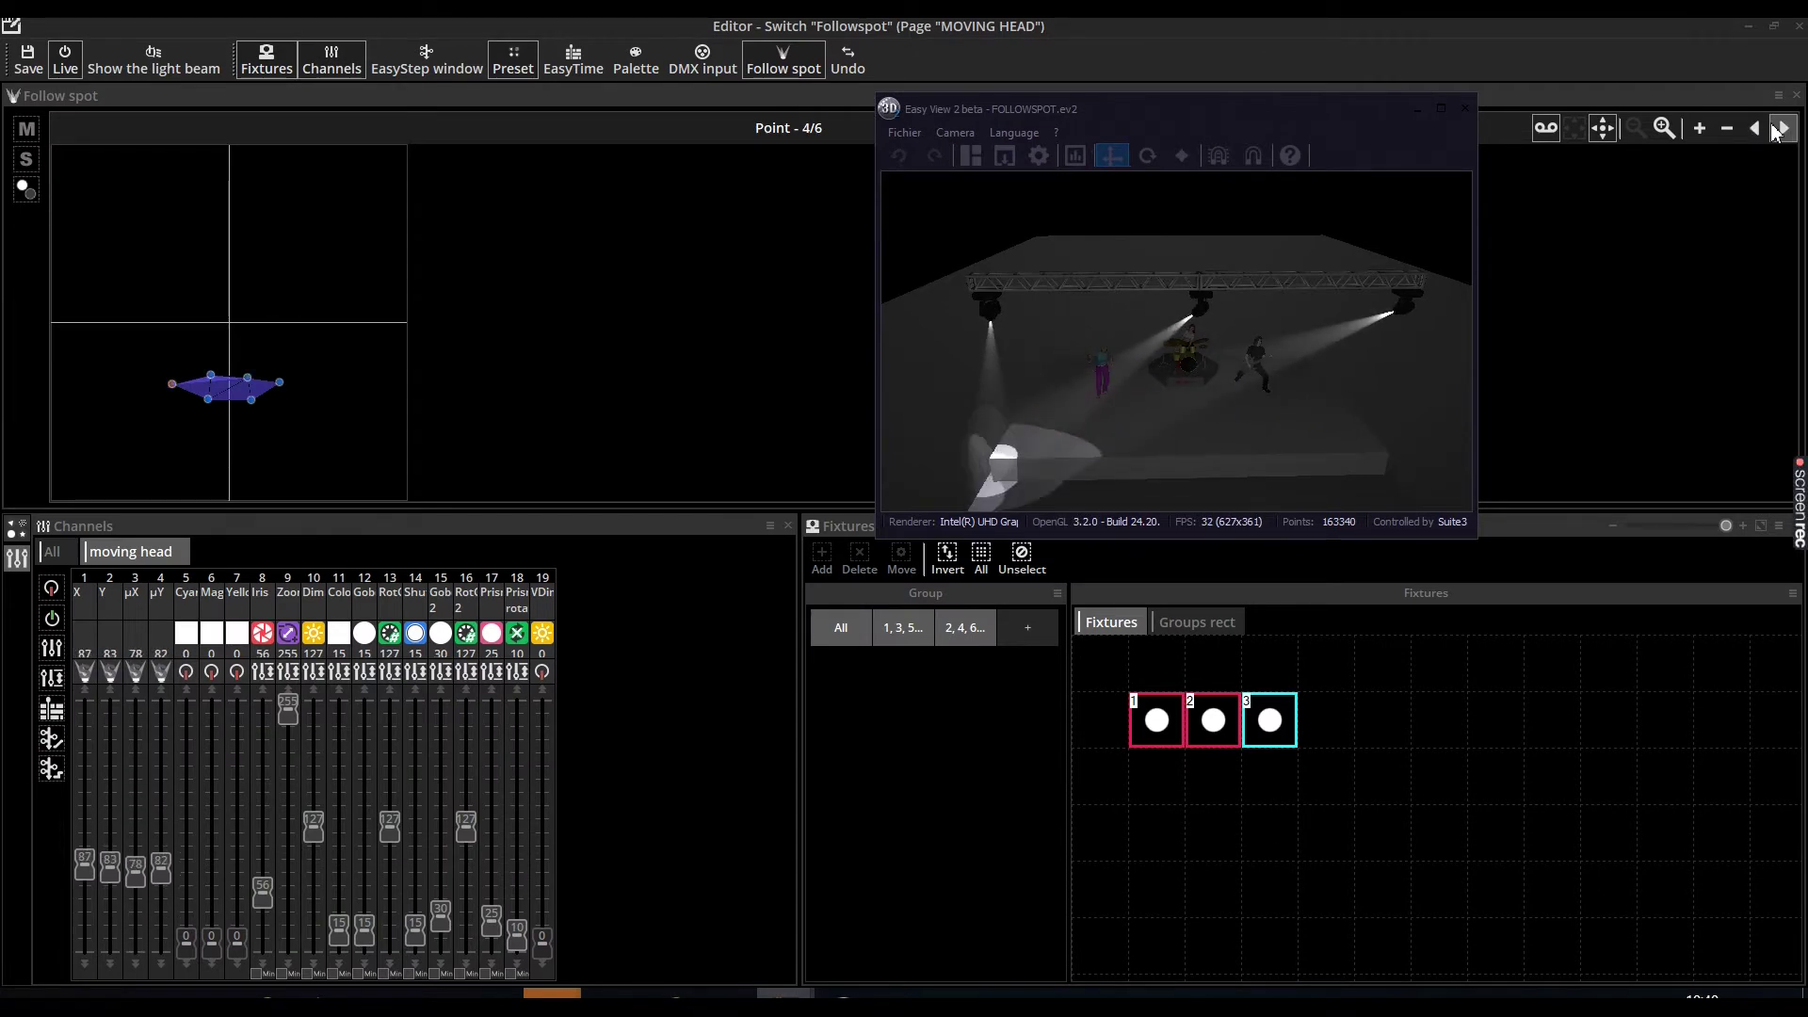
pyautogui.click(1776, 130)
pyautogui.click(1776, 130)
pyautogui.click(1776, 130)
pyautogui.click(1776, 130)
pyautogui.click(1776, 129)
pyautogui.click(1775, 130)
# Select only the middle fixture and examine its follow spot area together with its pan and tilt position preset
pyautogui.click(1135, 845)
pyautogui.click(1200, 836)
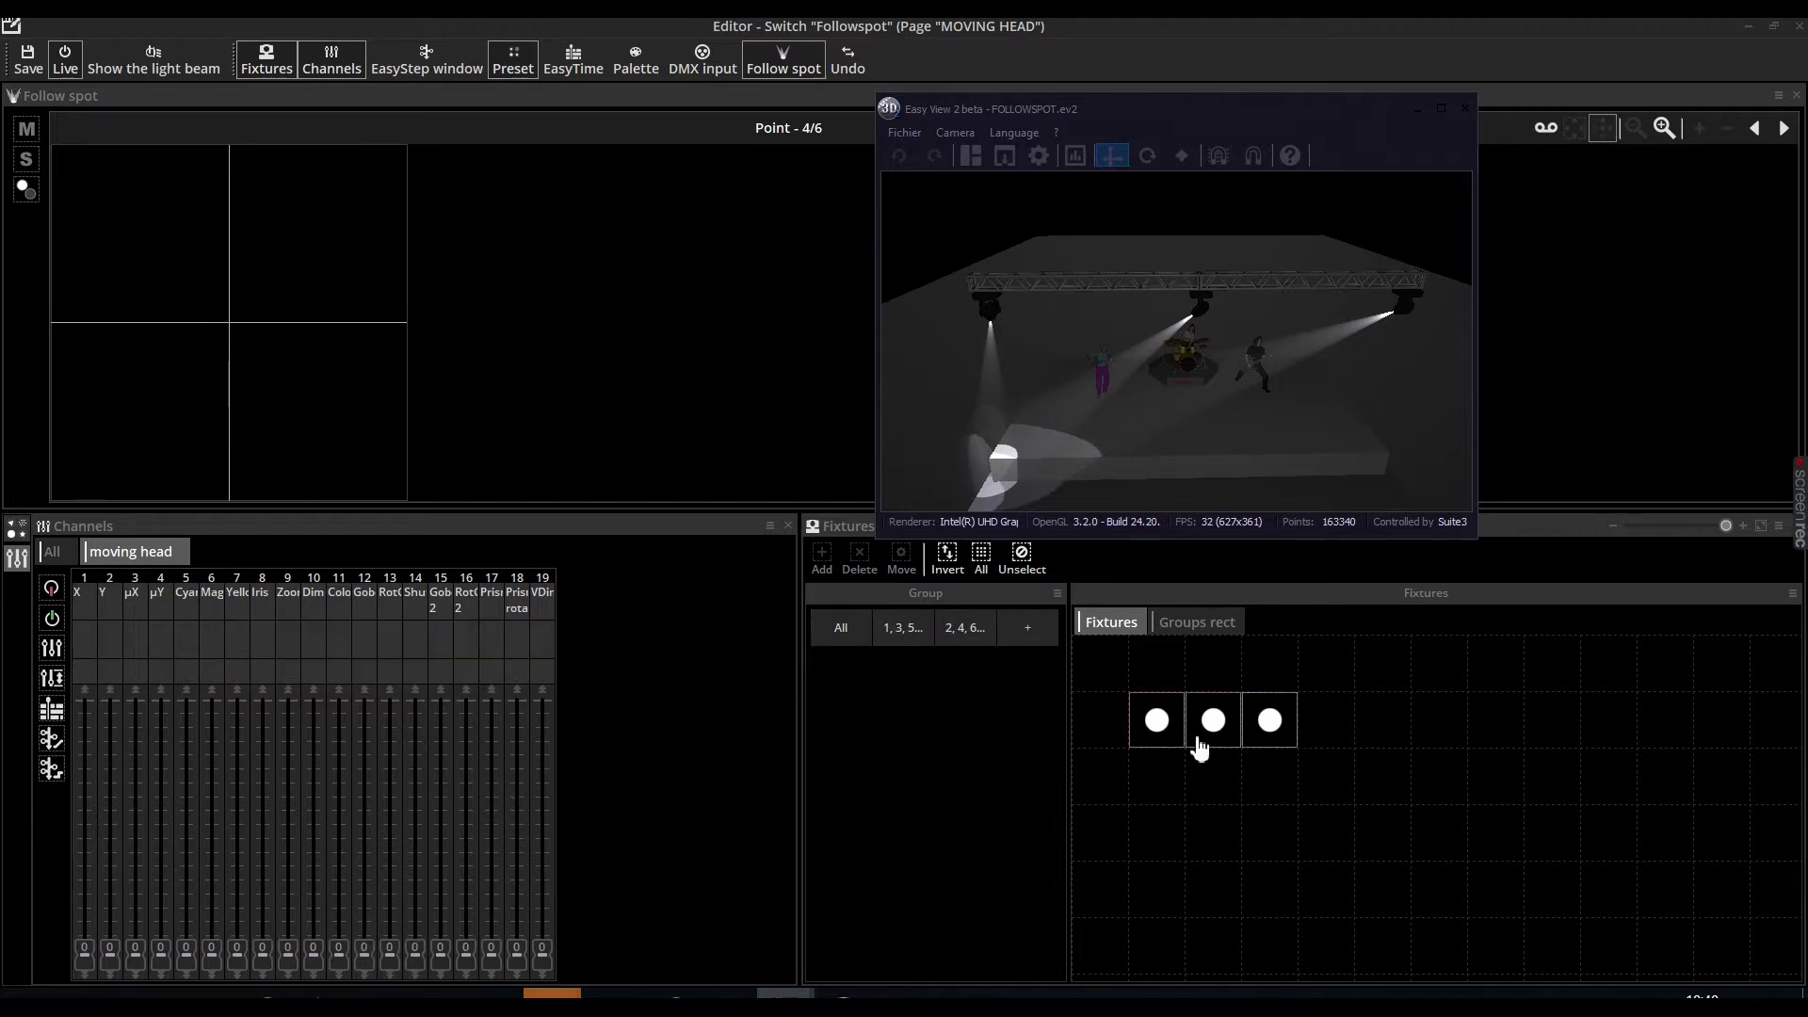
pyautogui.click(1208, 734)
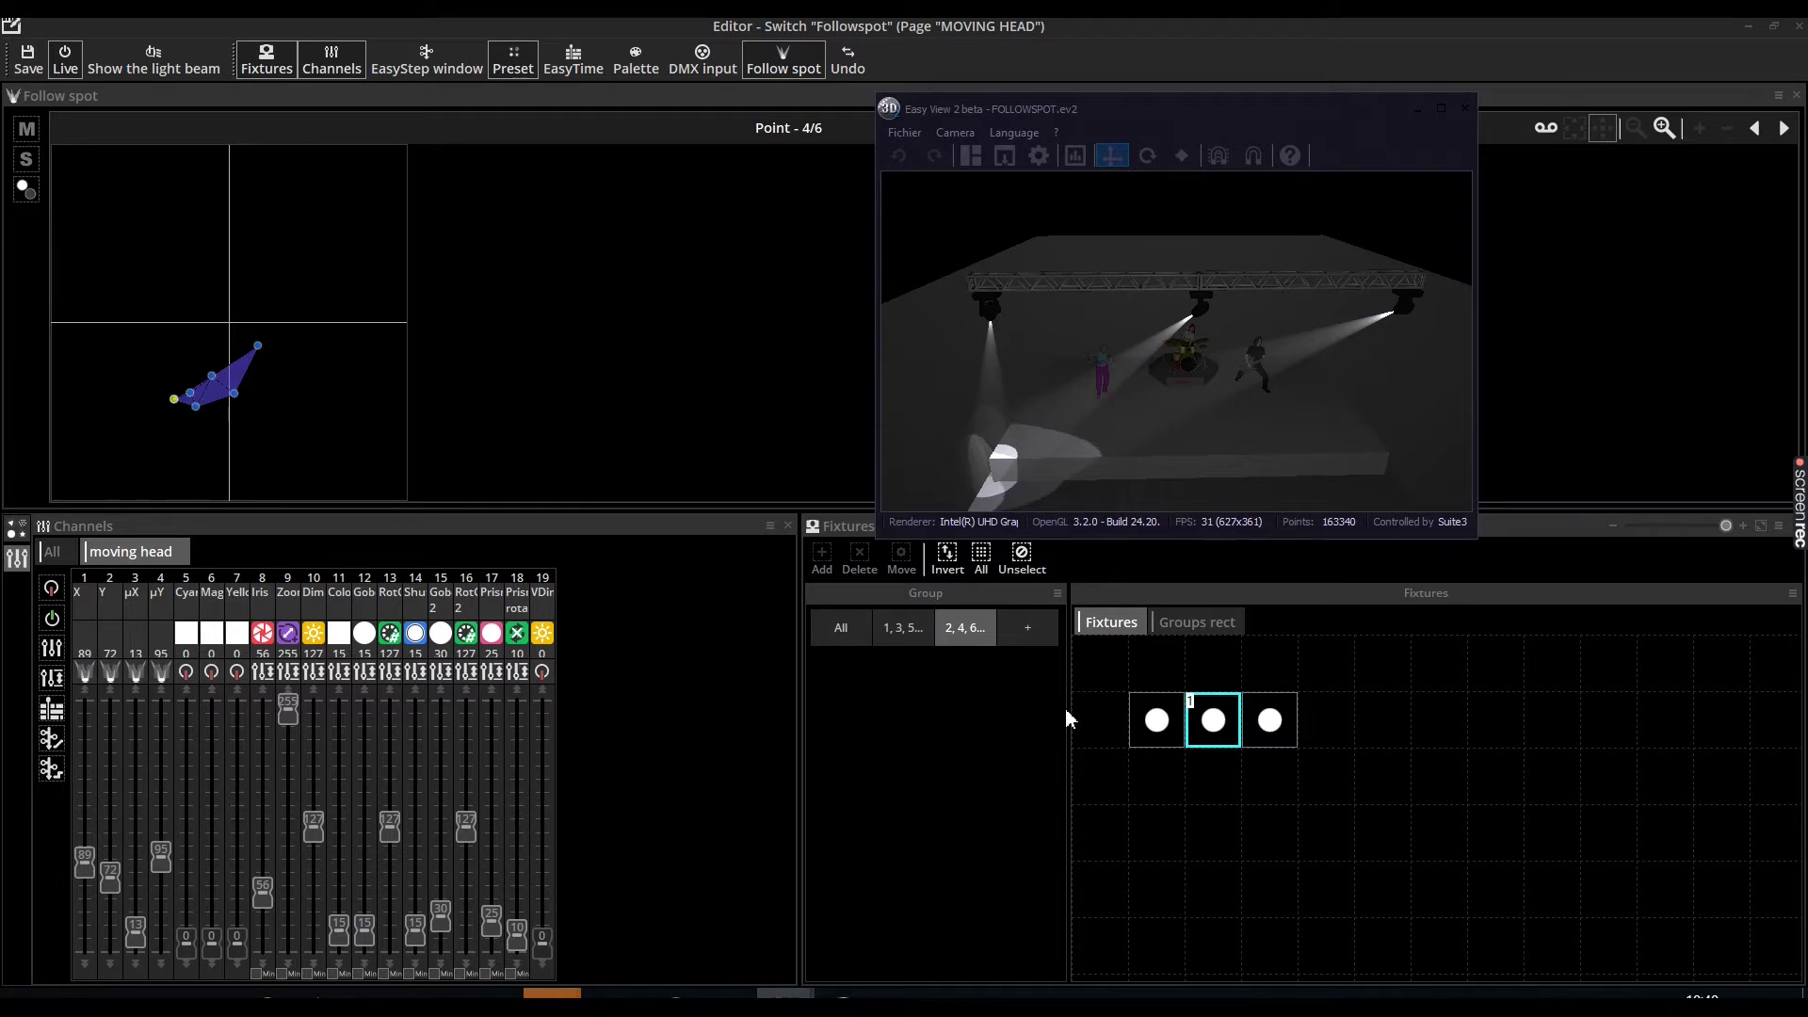
pyautogui.click(16, 533)
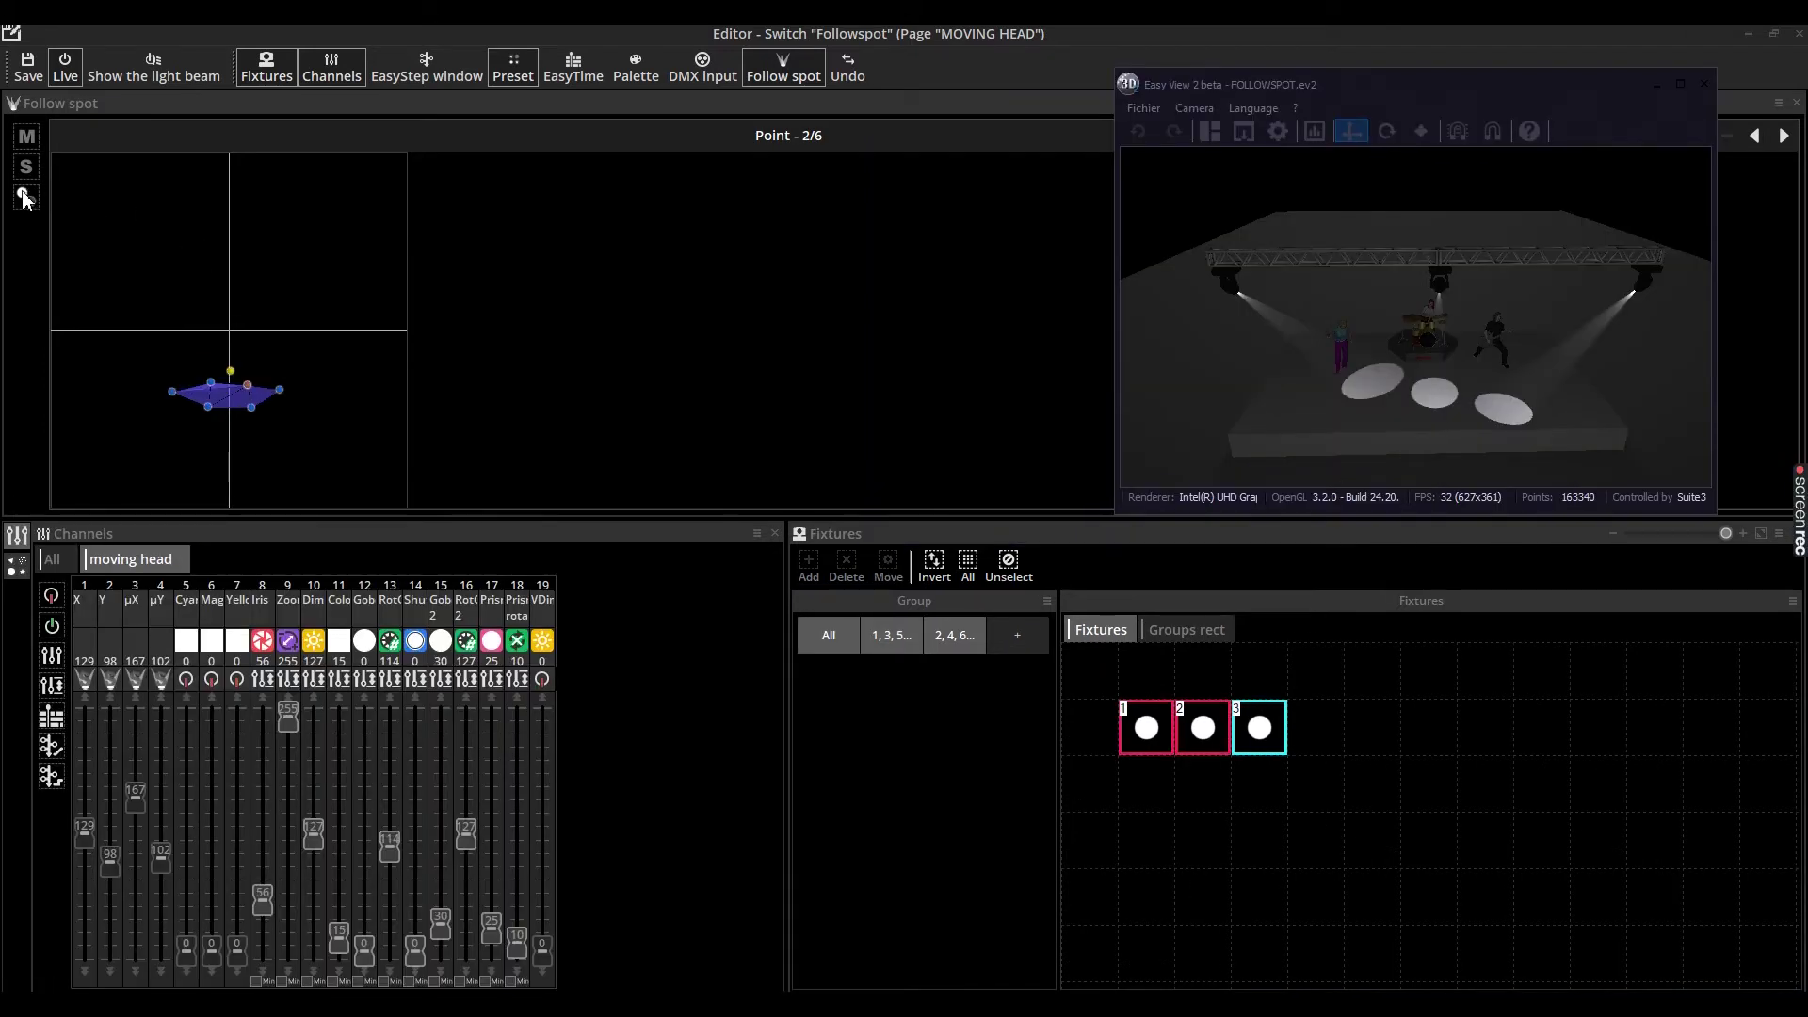
pyautogui.click(27, 200)
pyautogui.click(408, 981)
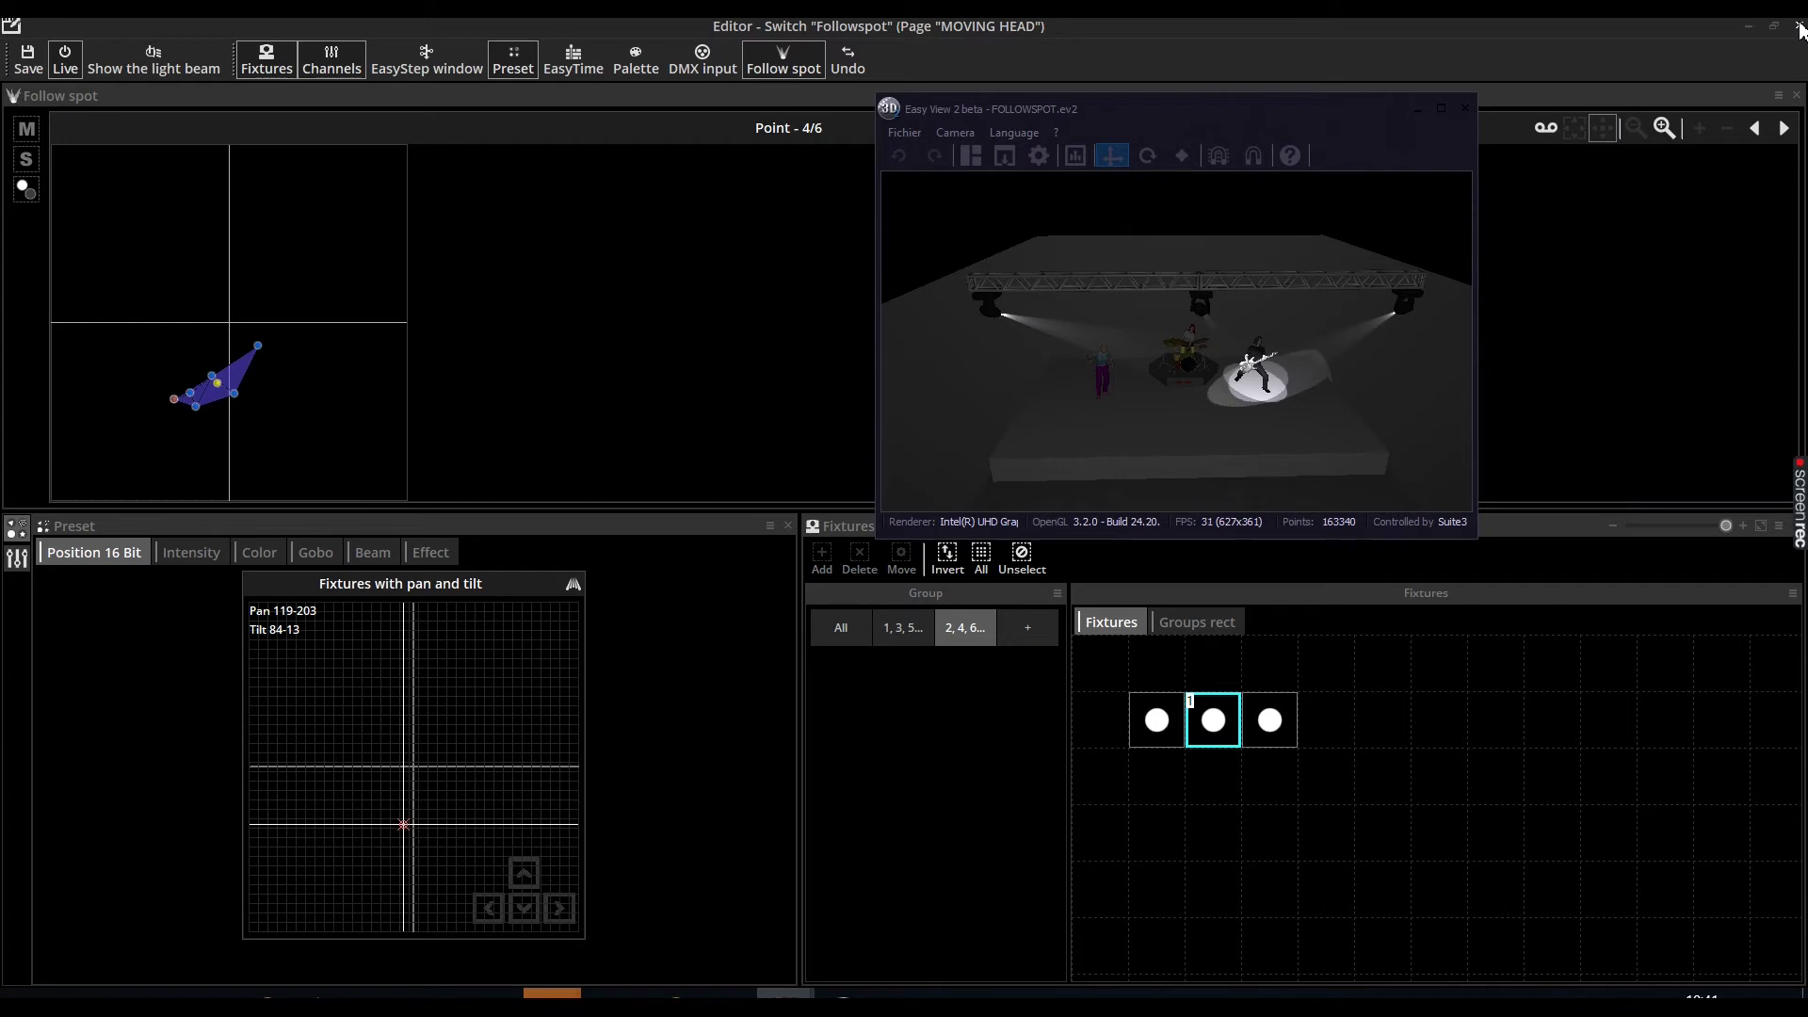
# Close the Followspot switch editor with its changes saved, and move the 3D view clear of the live buttons
pyautogui.click(1798, 26)
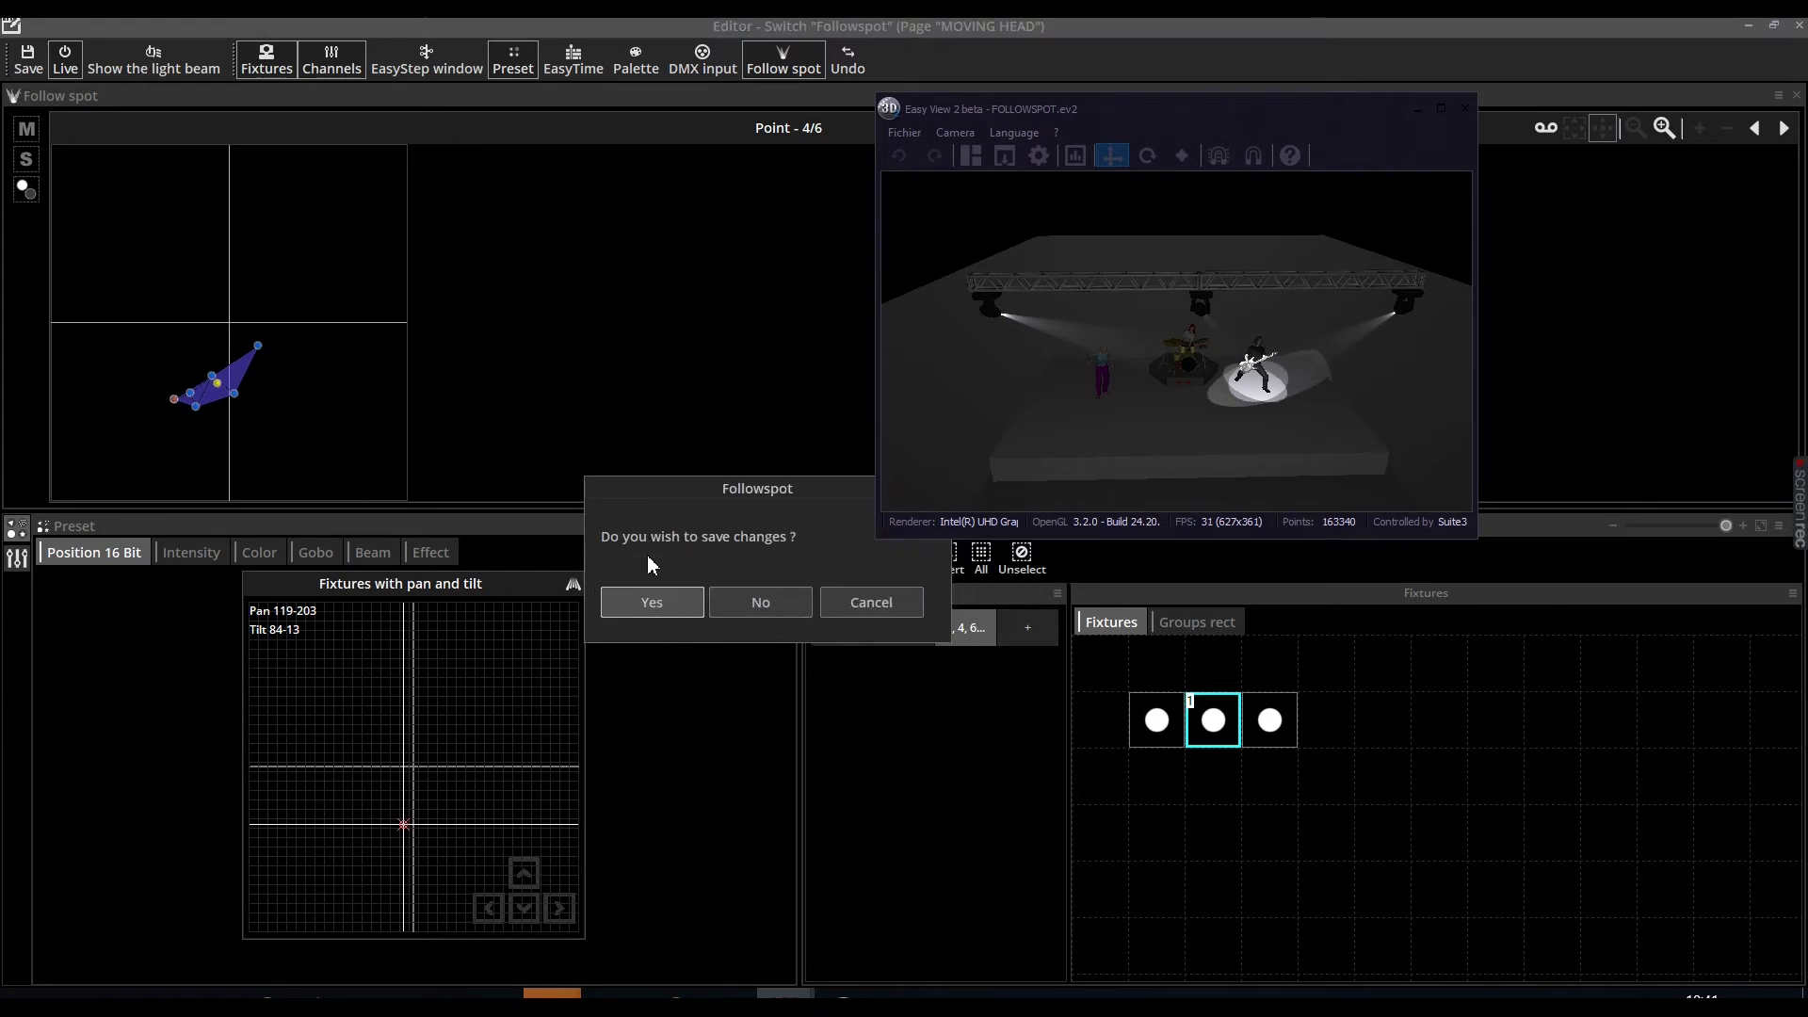
pyautogui.click(652, 601)
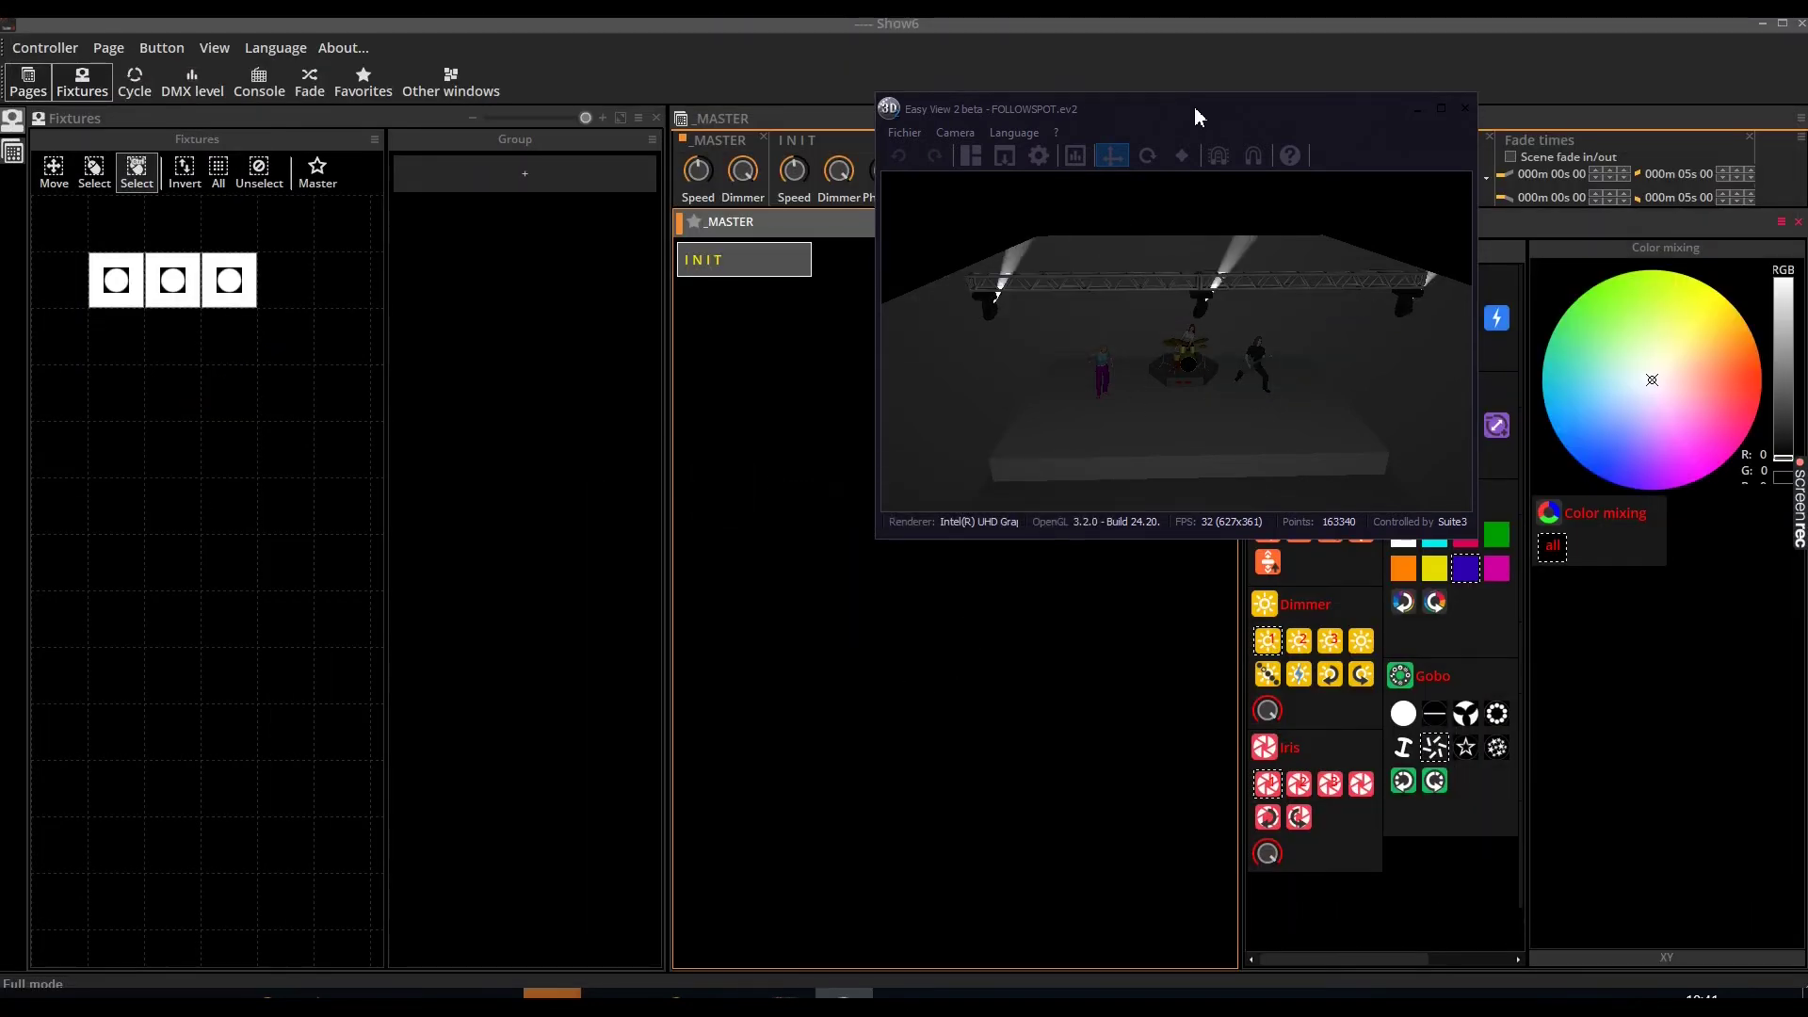
pyautogui.moveTo(1185, 117); pyautogui.dragTo(852, 386)
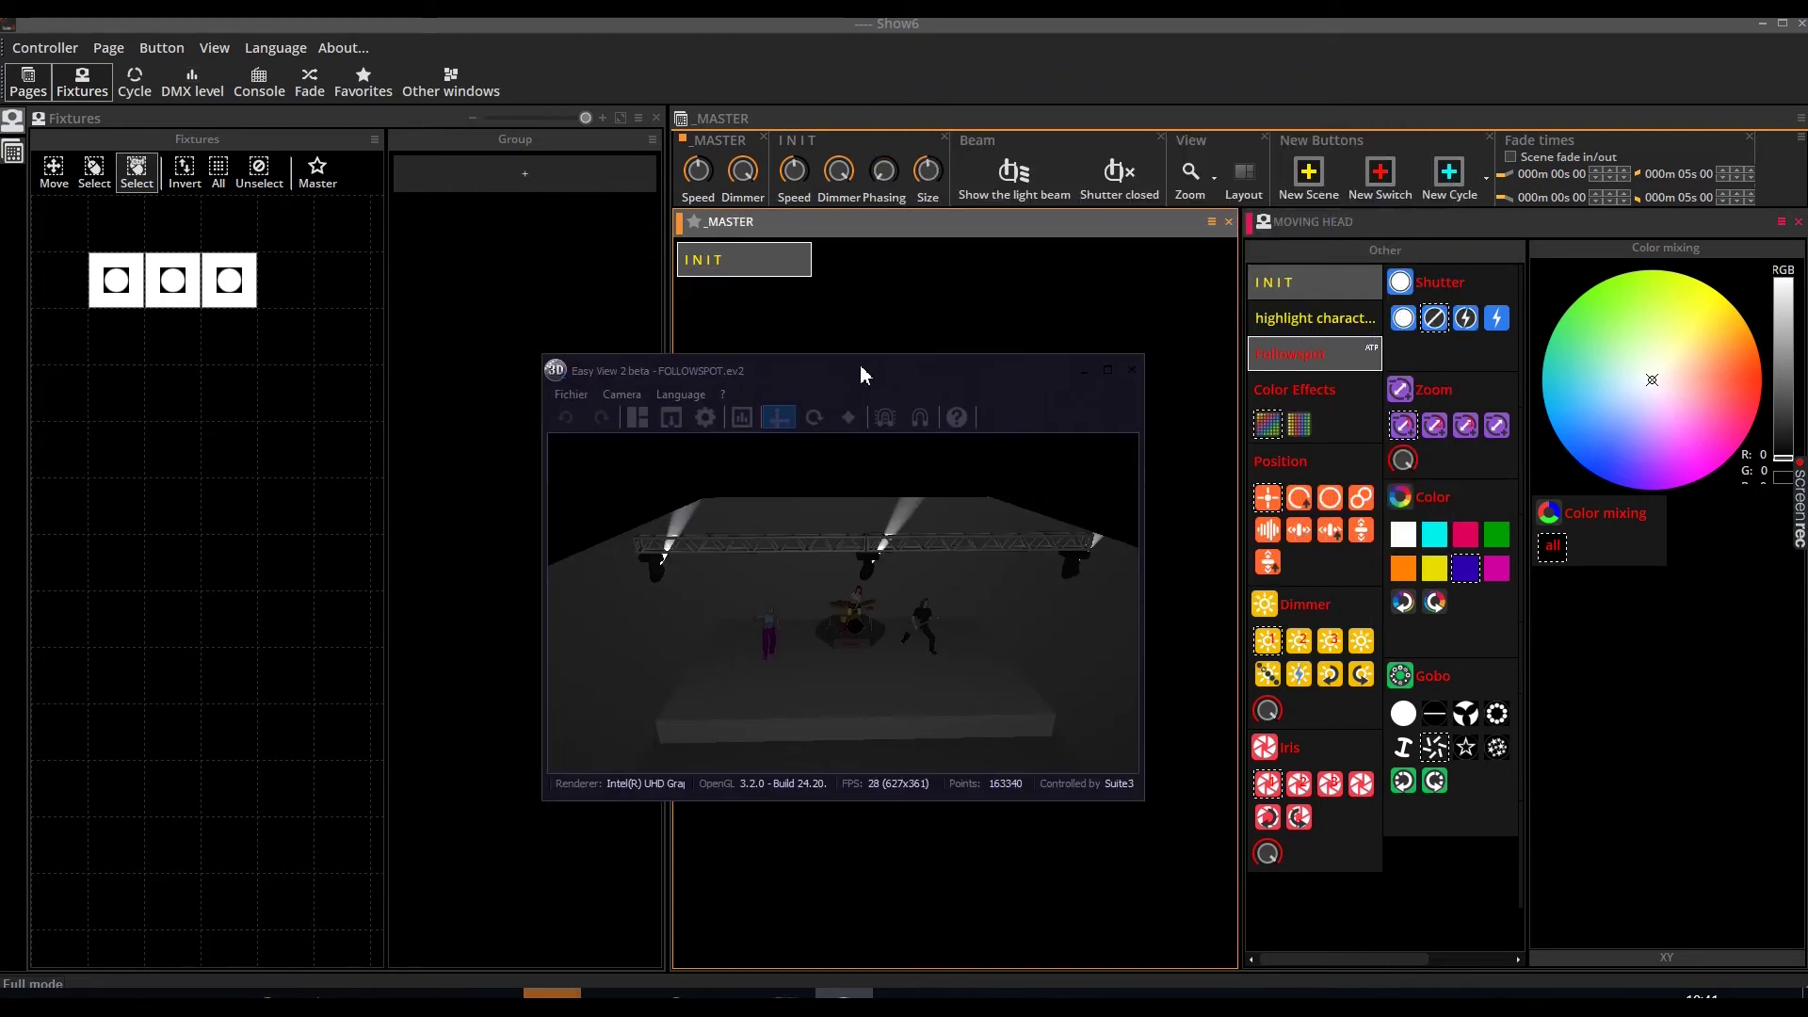
# Activate the "highlight characters" scene, and open it in the editor to play back its steps
pyautogui.click(1316, 320)
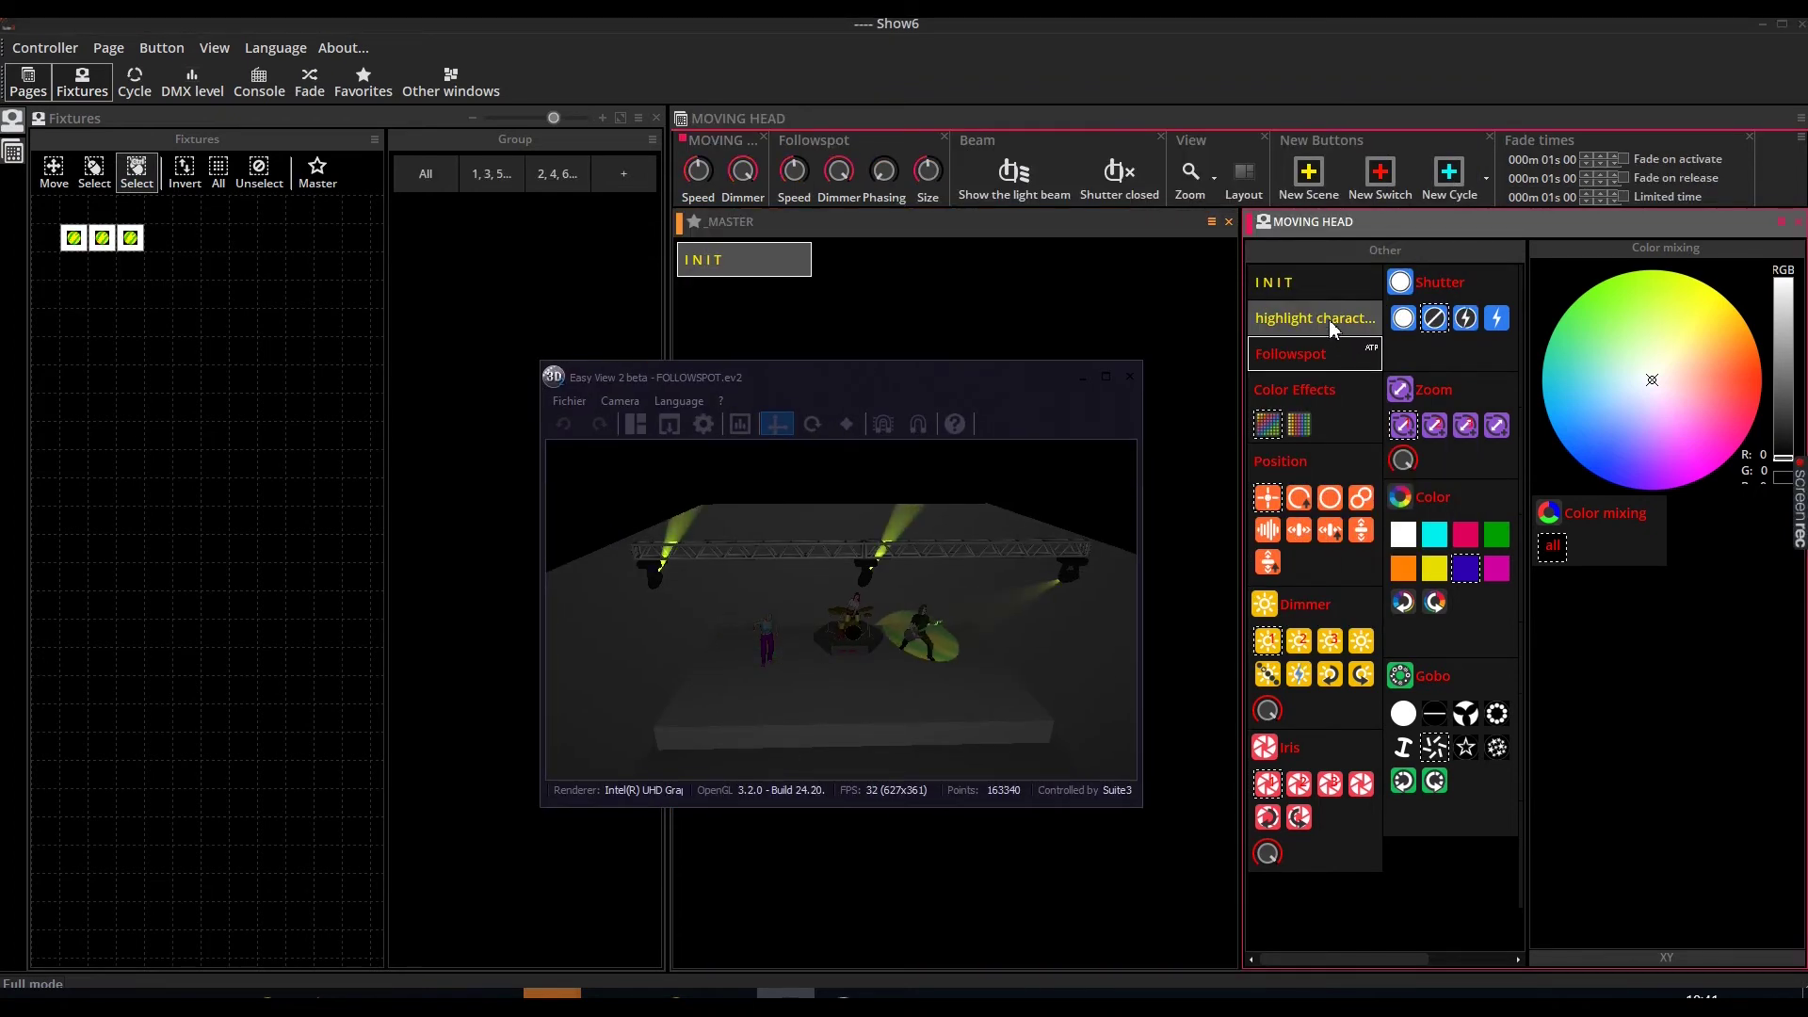
pyautogui.rightClick(1330, 317)
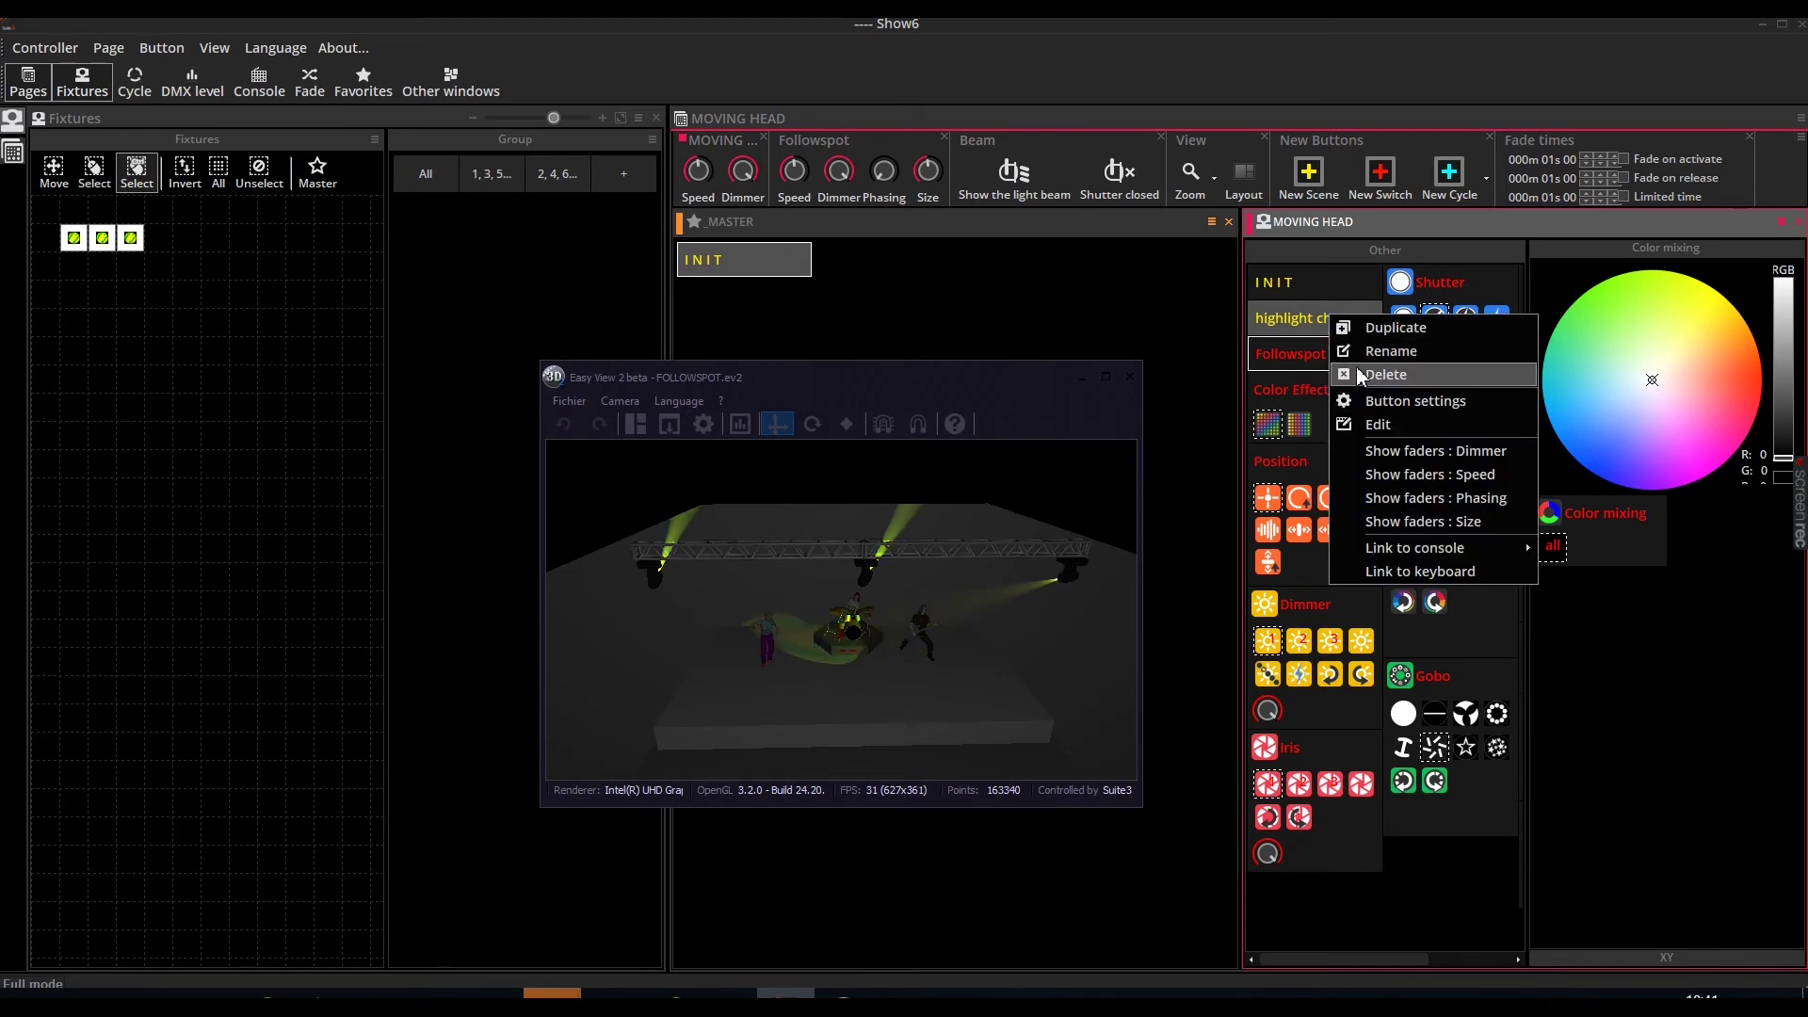
pyautogui.click(1377, 424)
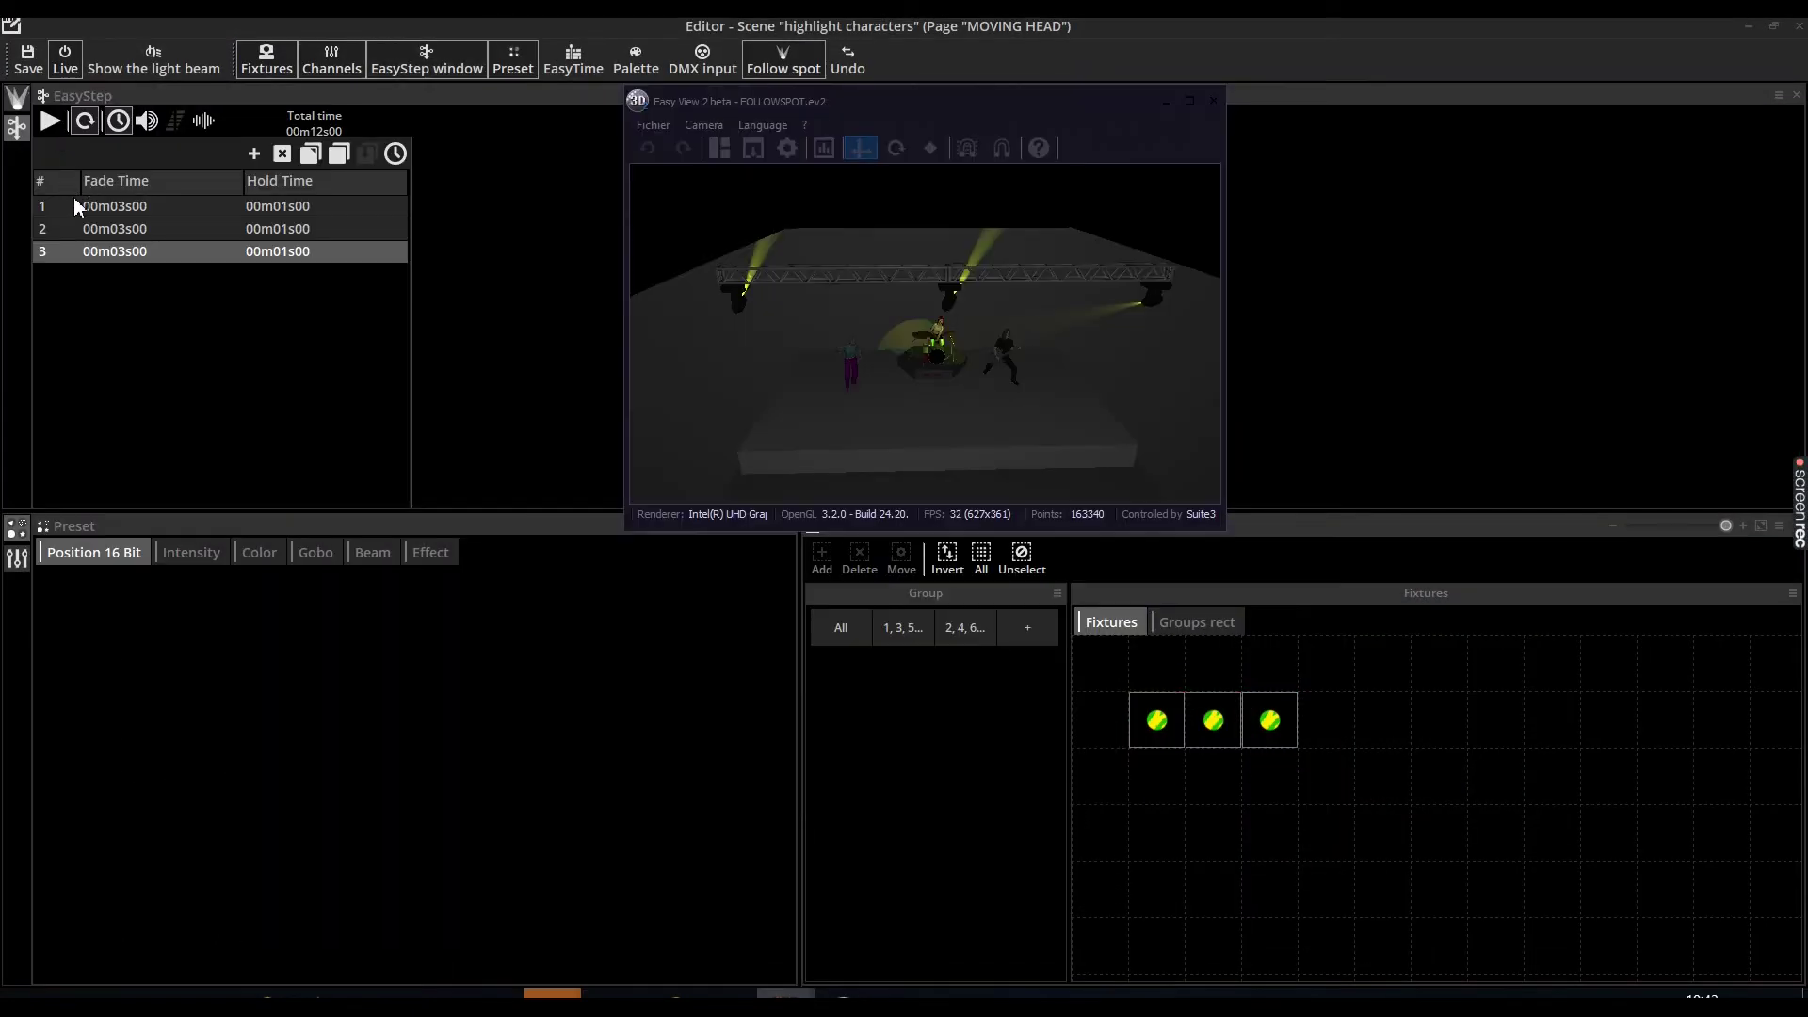
pyautogui.click(50, 120)
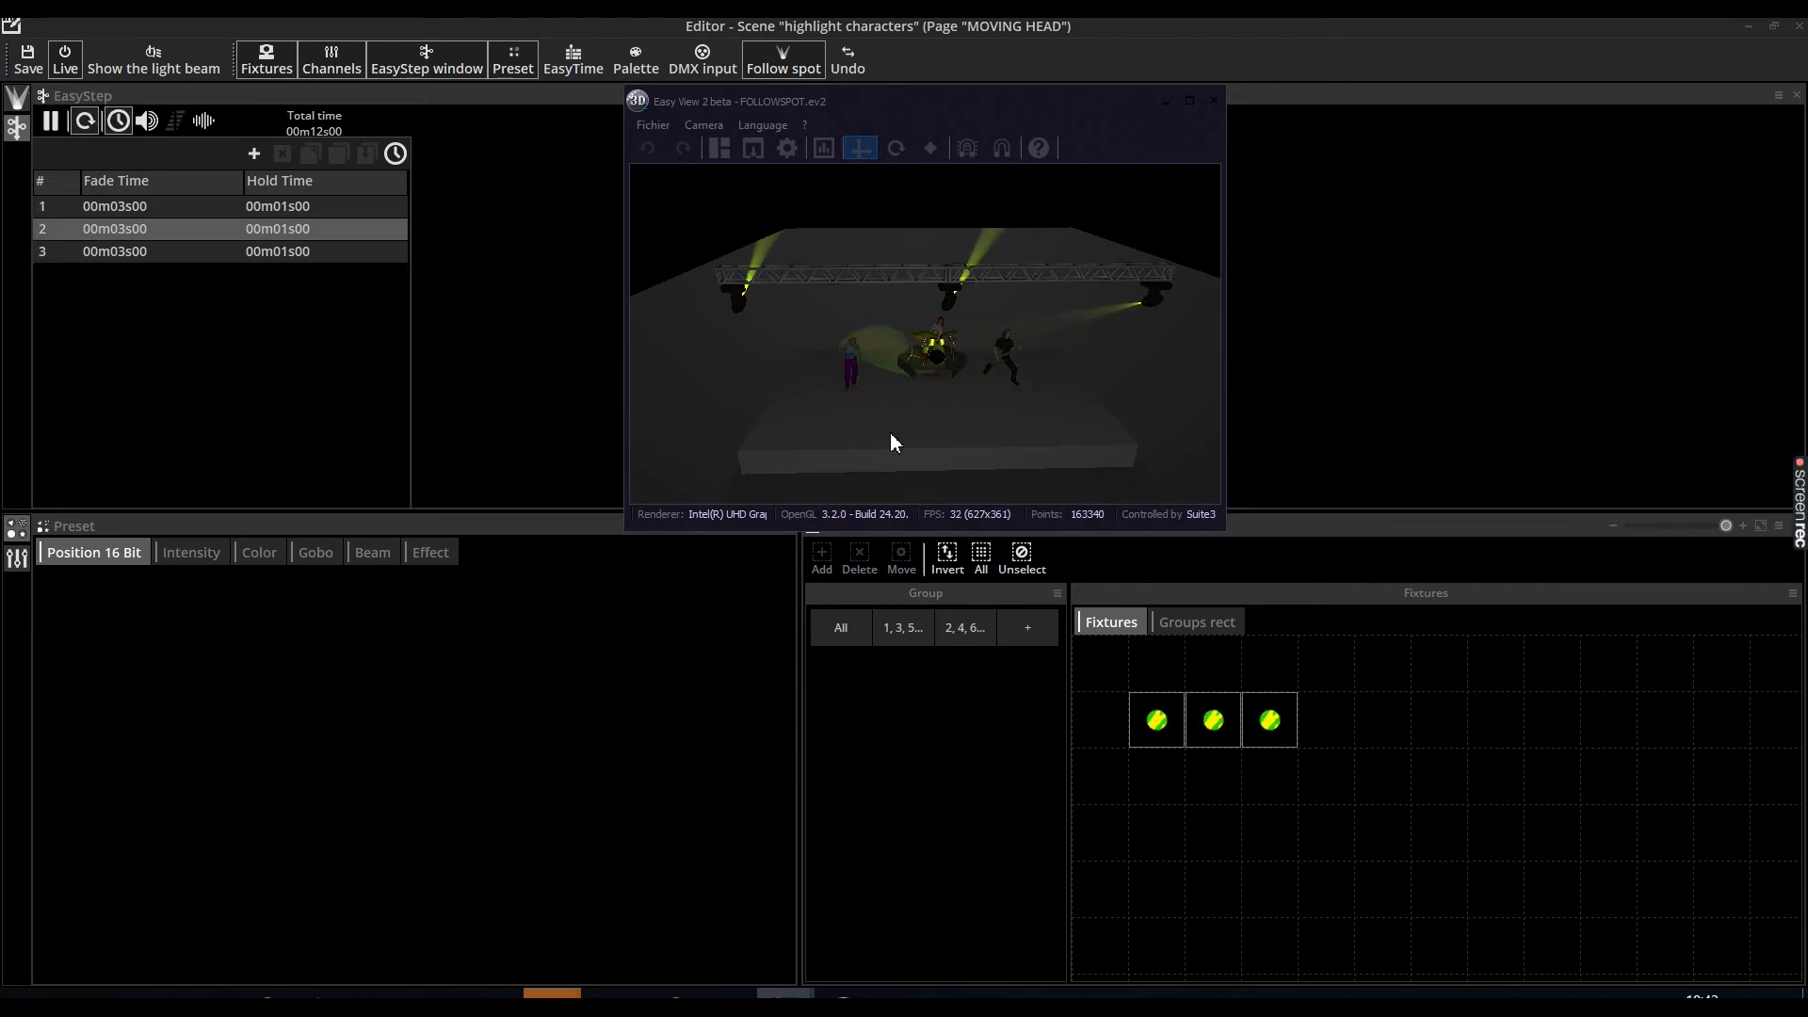
# Close the "highlight characters" scene editor and save the changes
pyautogui.press('Escape')
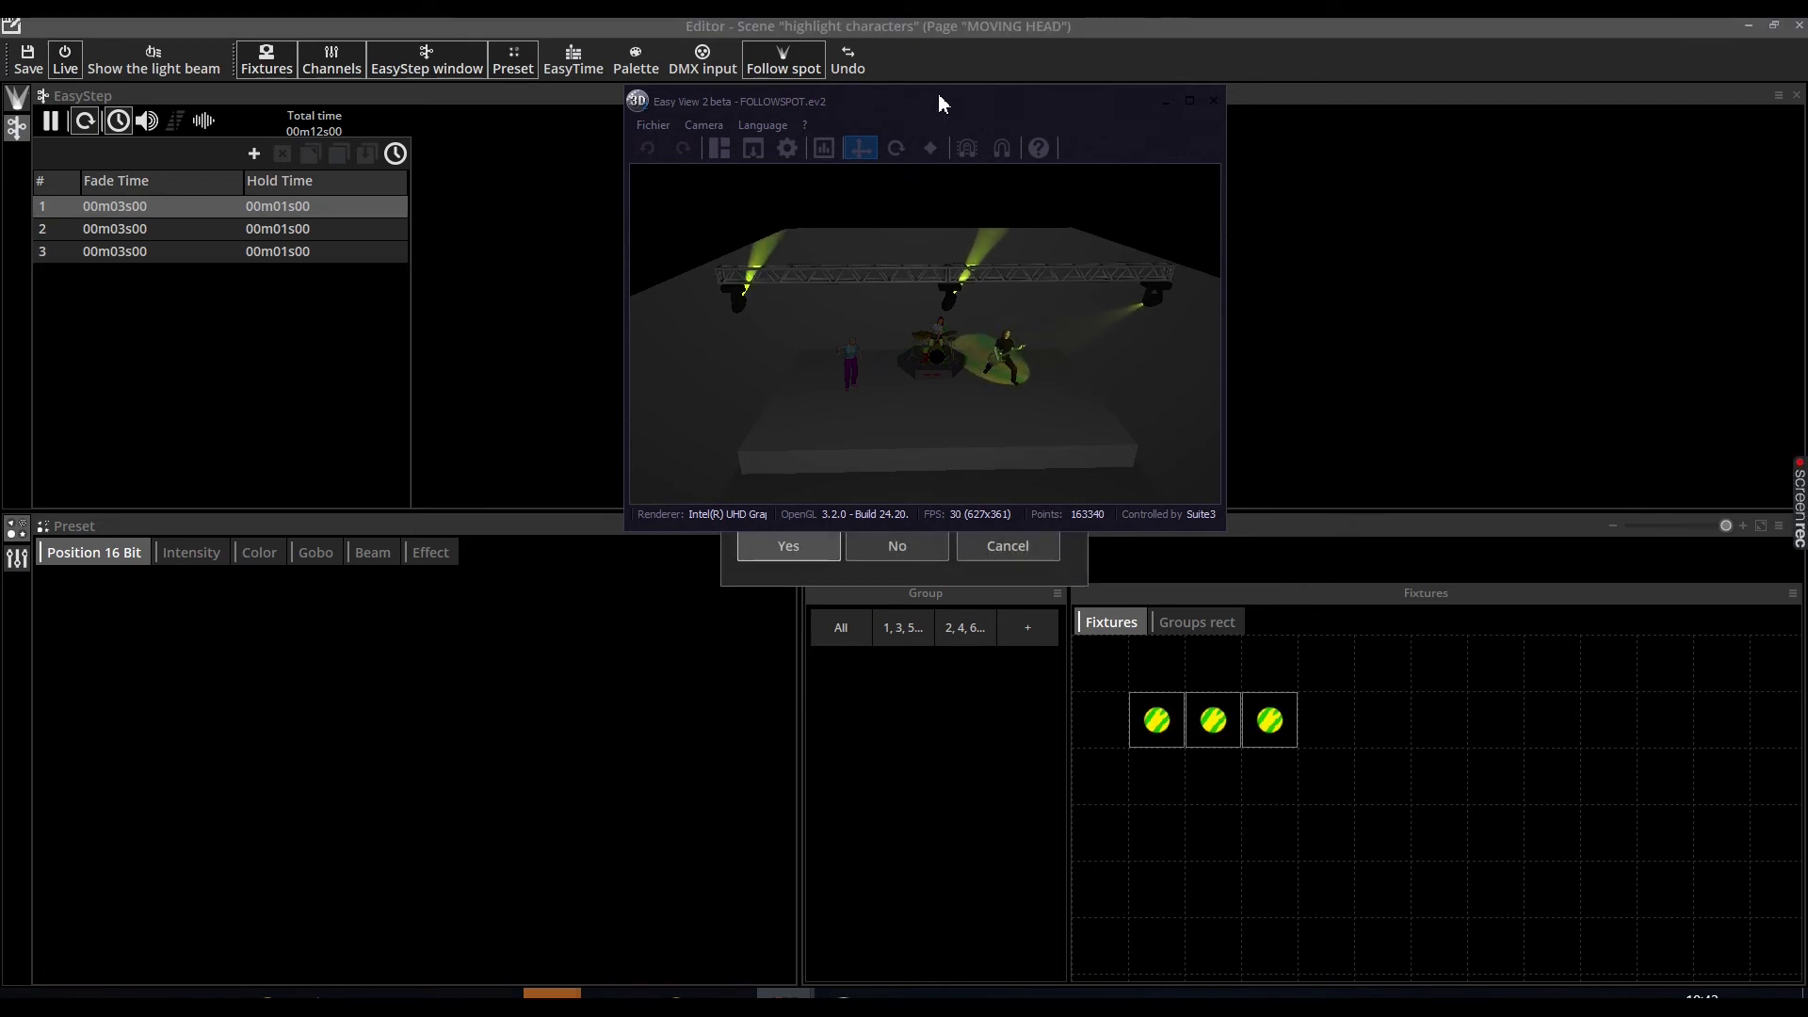
pyautogui.moveTo(936, 100); pyautogui.dragTo(1452, 91)
pyautogui.click(788, 545)
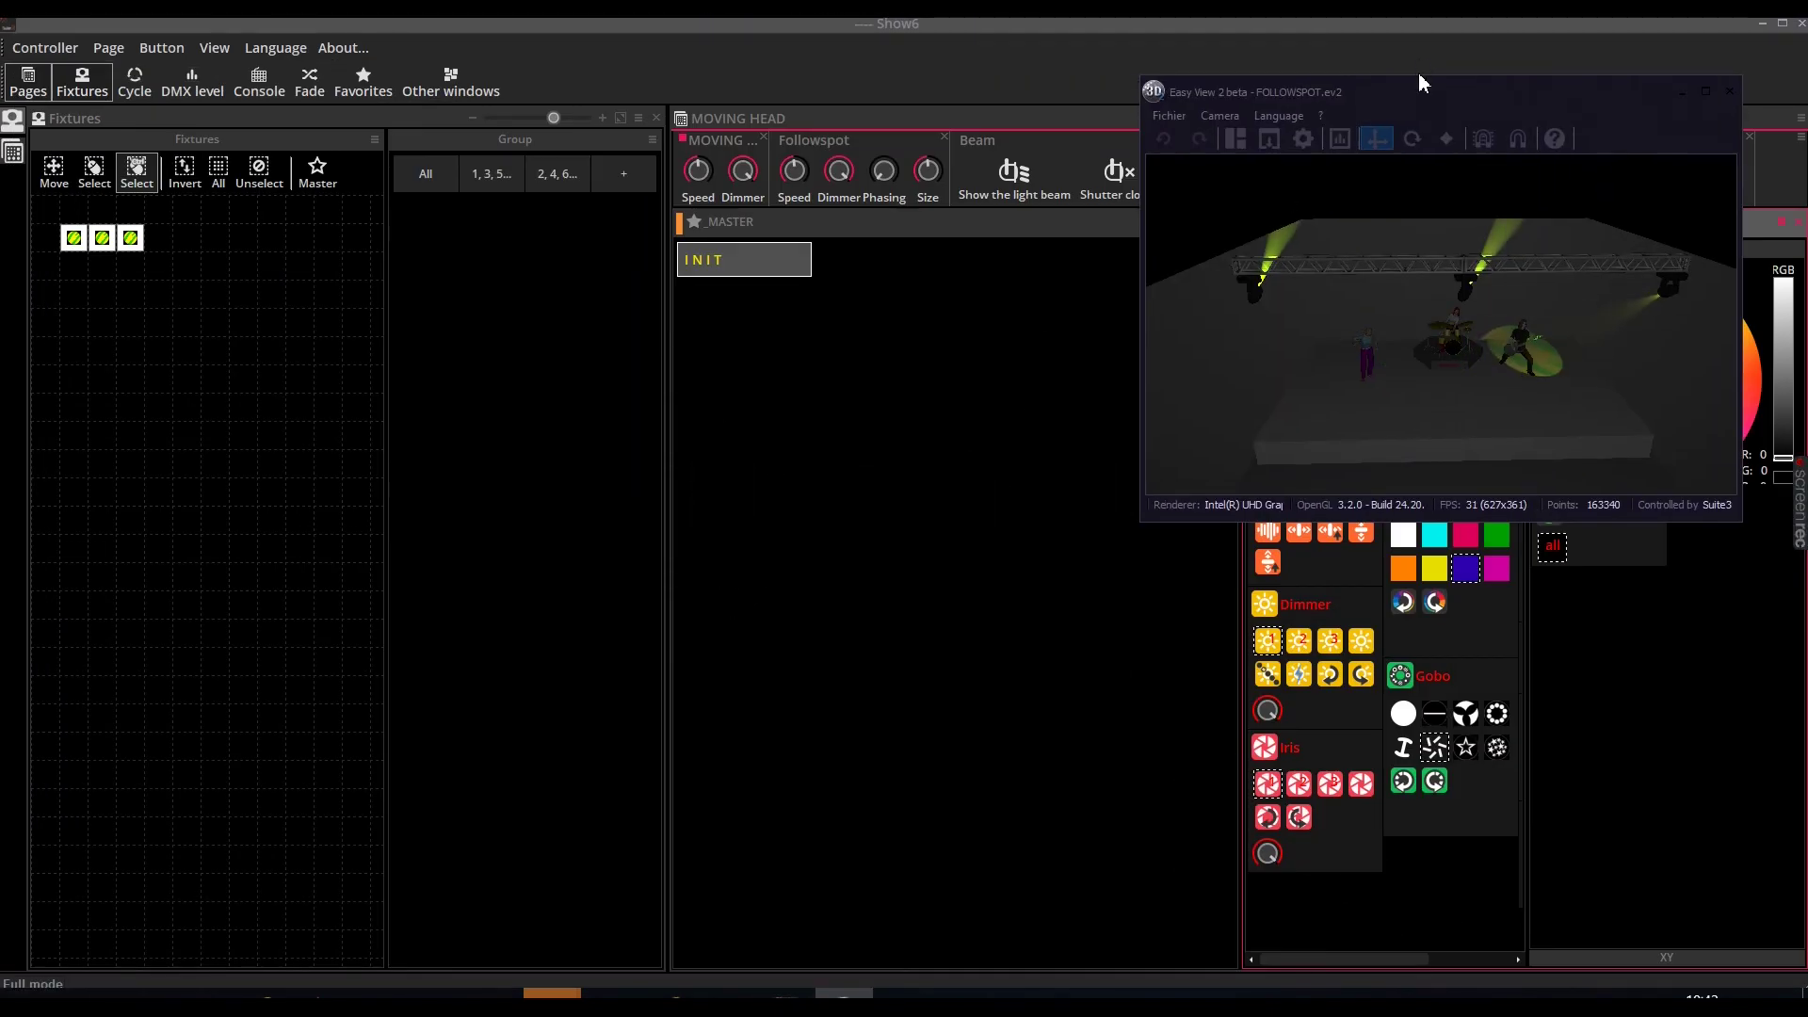
# Move the 3D view clear of the MOVING HEAD buttons and activate the Followspot switch
pyautogui.moveTo(1419, 87); pyautogui.dragTo(817, 297)
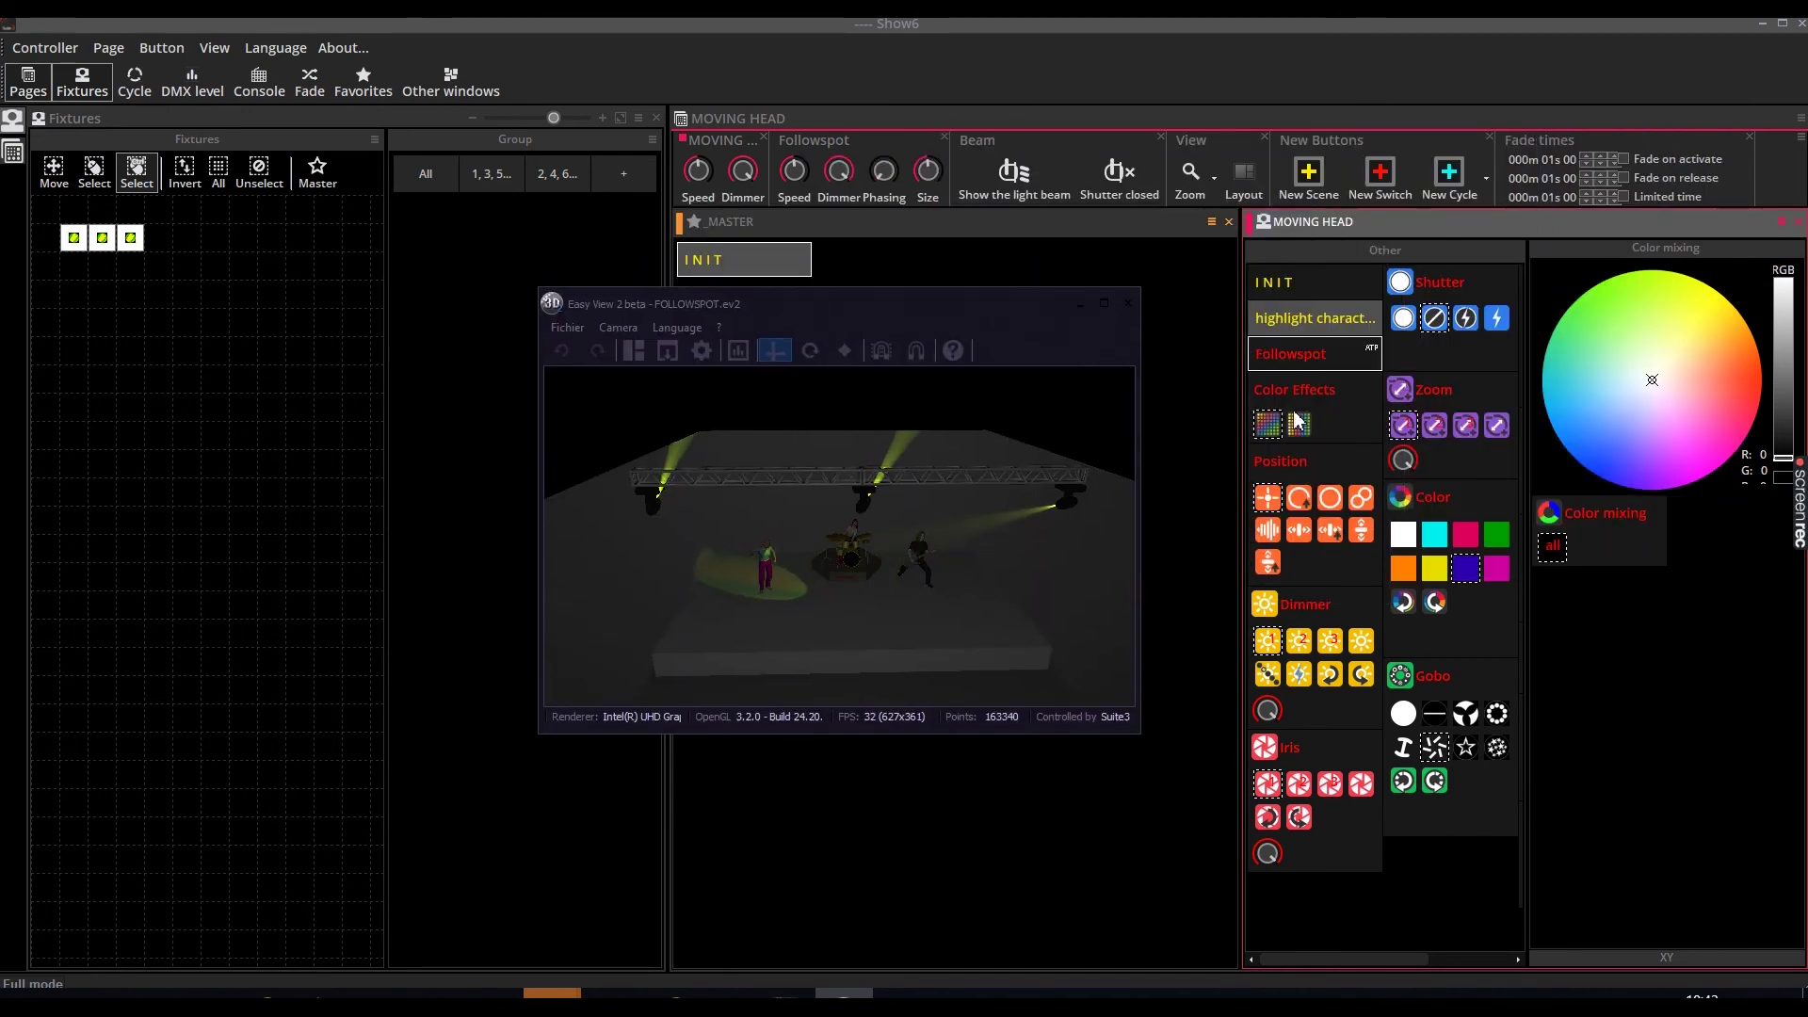
pyautogui.click(1310, 367)
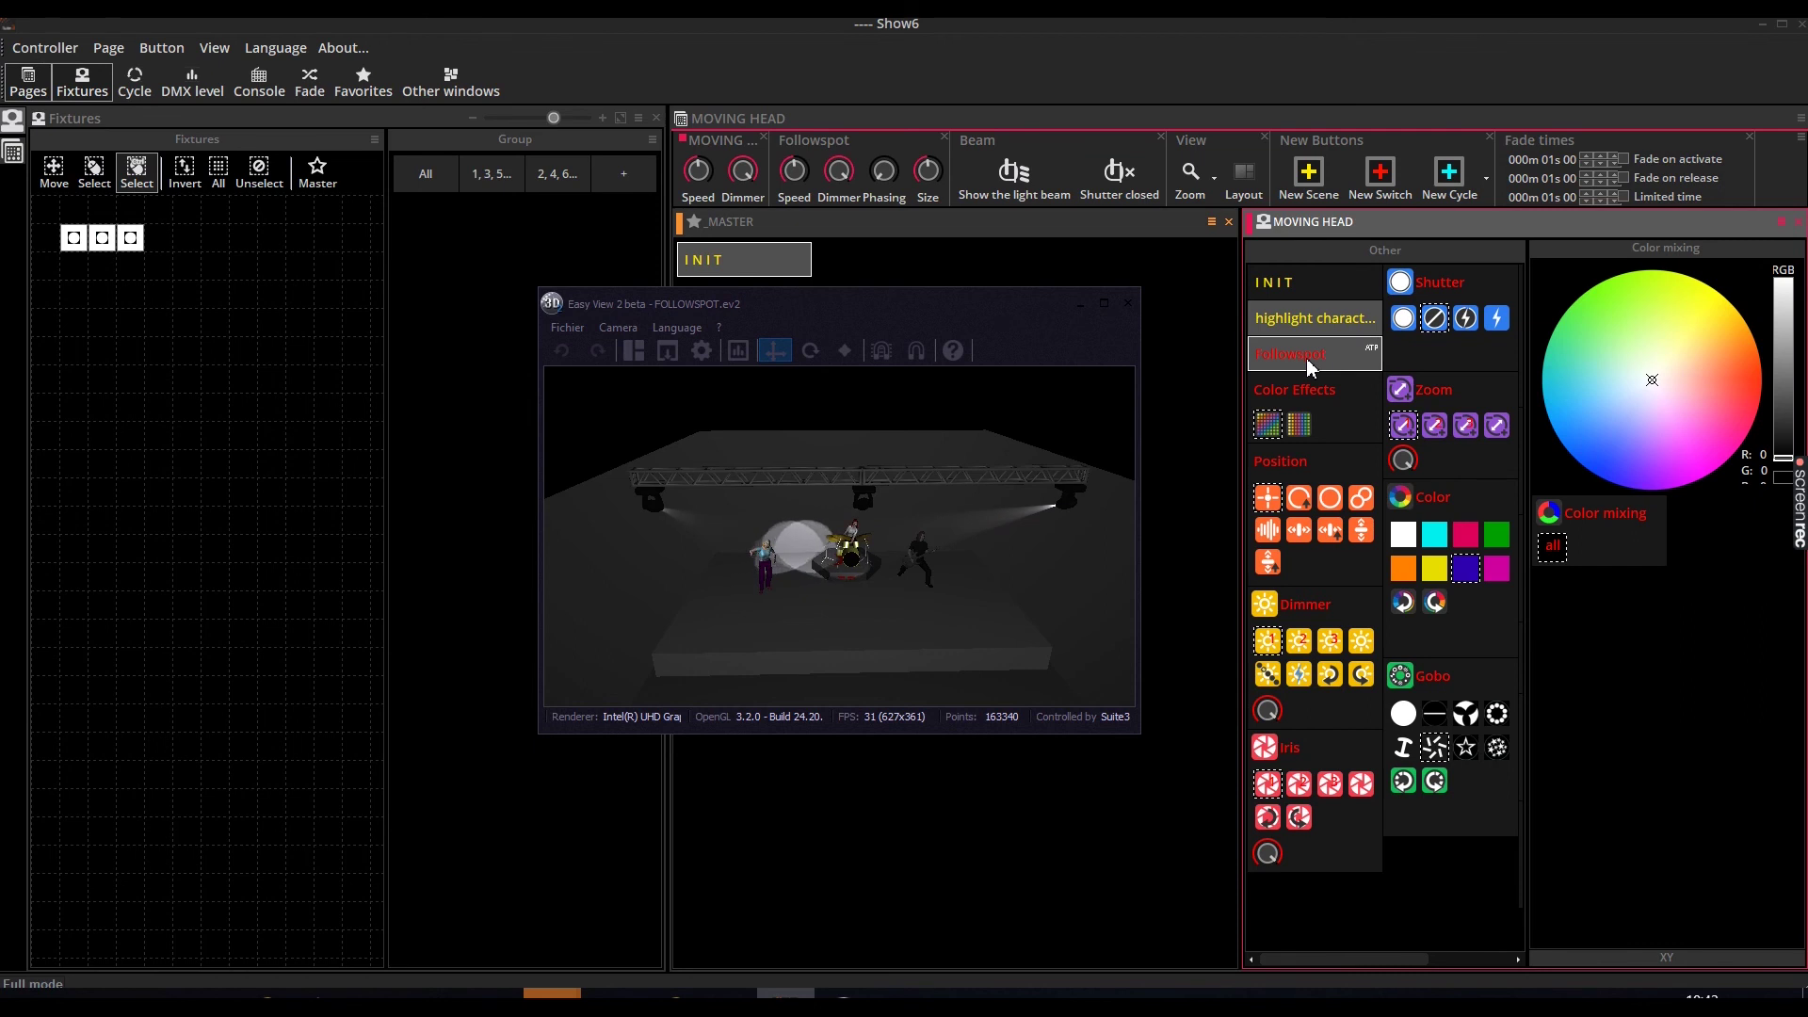